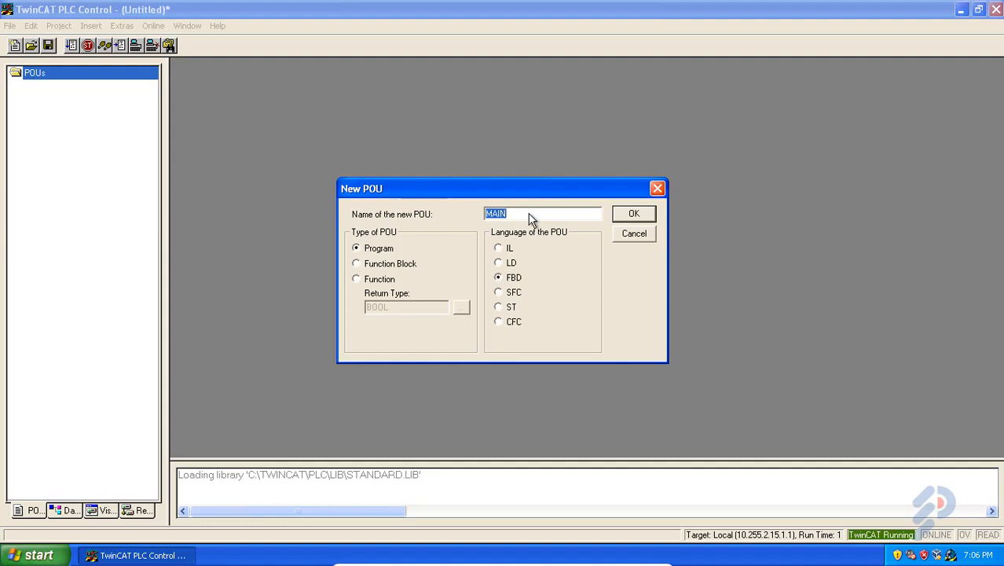
Step: Create an FBD program POU named FOIL_UNIT and maximize its editor window
text(FOIL_UNIT)
click(633, 216)
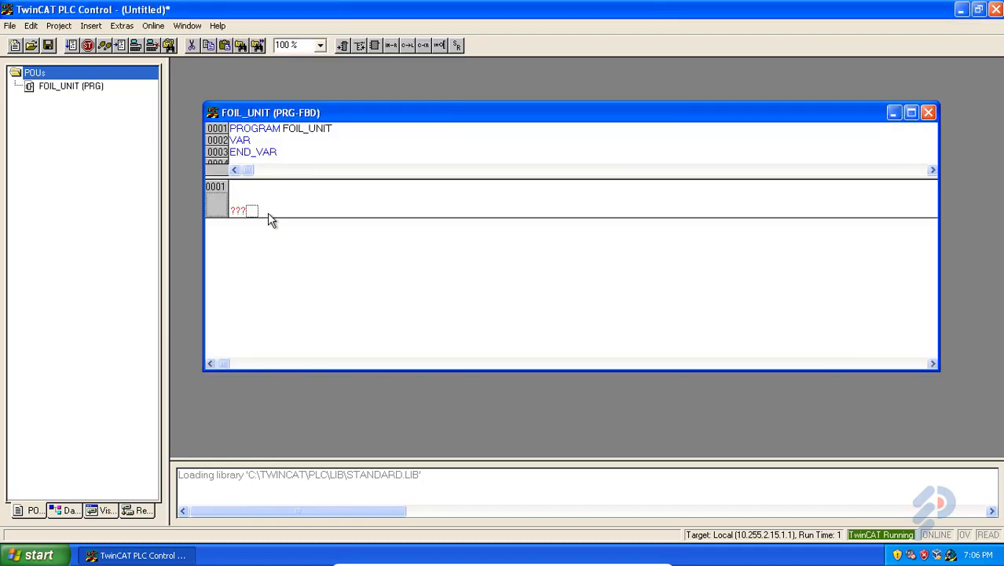
double_click(350, 114)
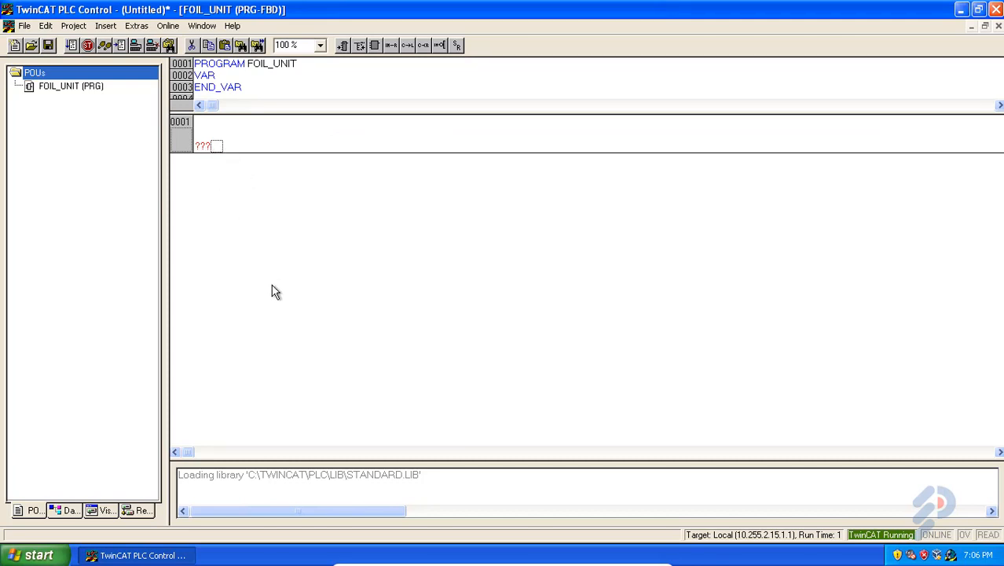
Step: Add a second POU named BLANK_UNIT as a program in FBD
right_click(63, 73)
click(98, 78)
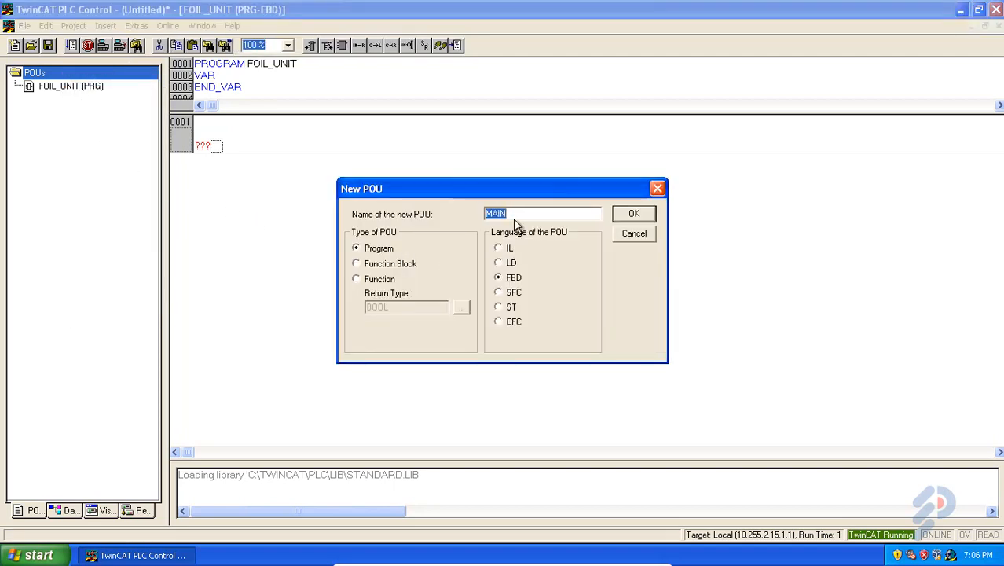
text(BLANK_UNIT)
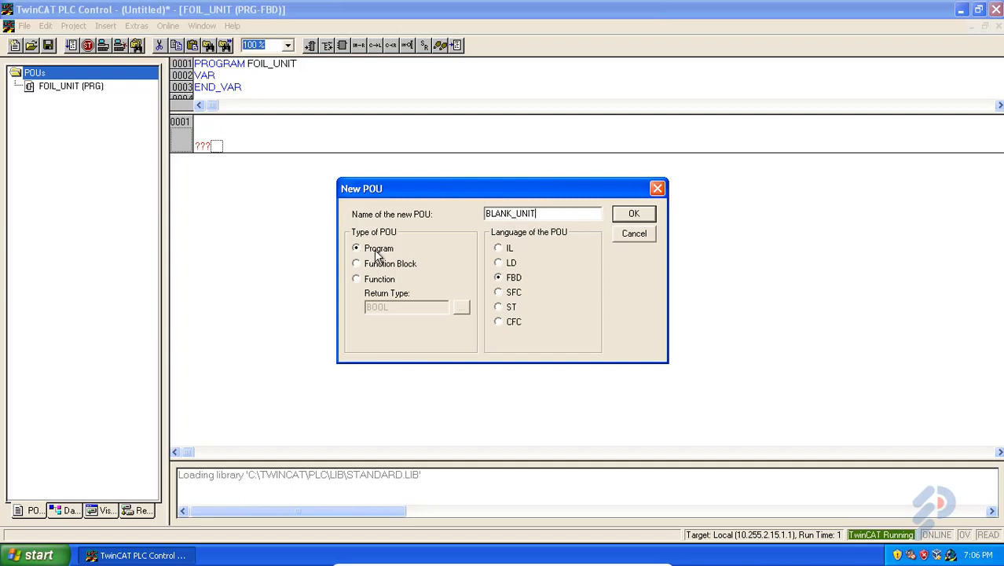
click(633, 214)
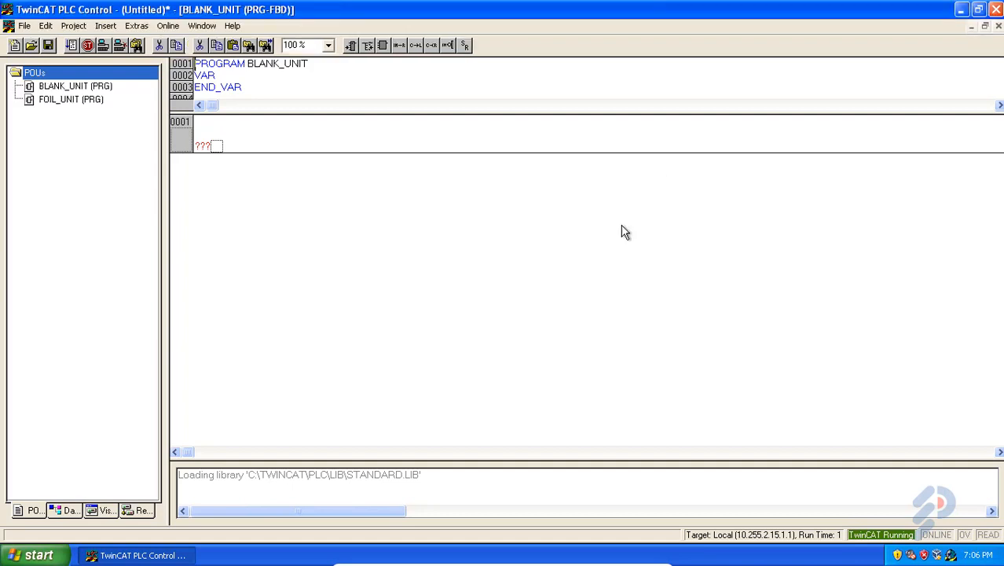
Step: Add a third POU named LAMP as a program in FBD
right_click(90, 74)
click(118, 80)
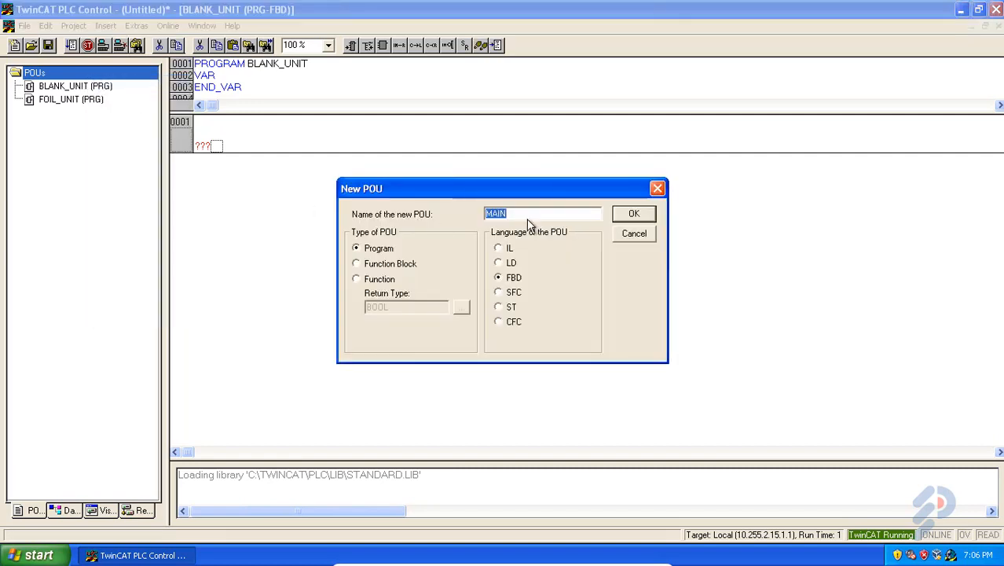
text(LAMP)
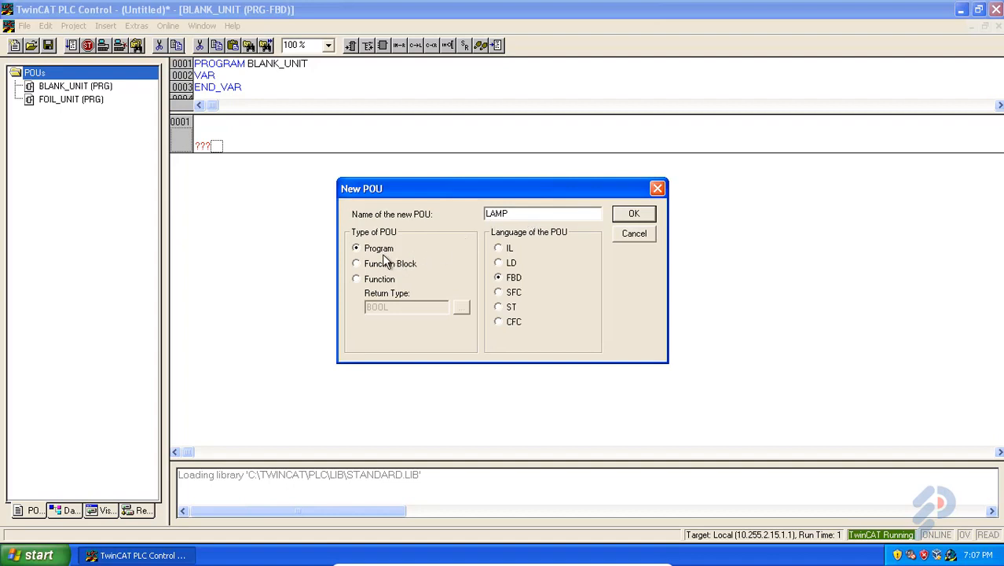
click(625, 214)
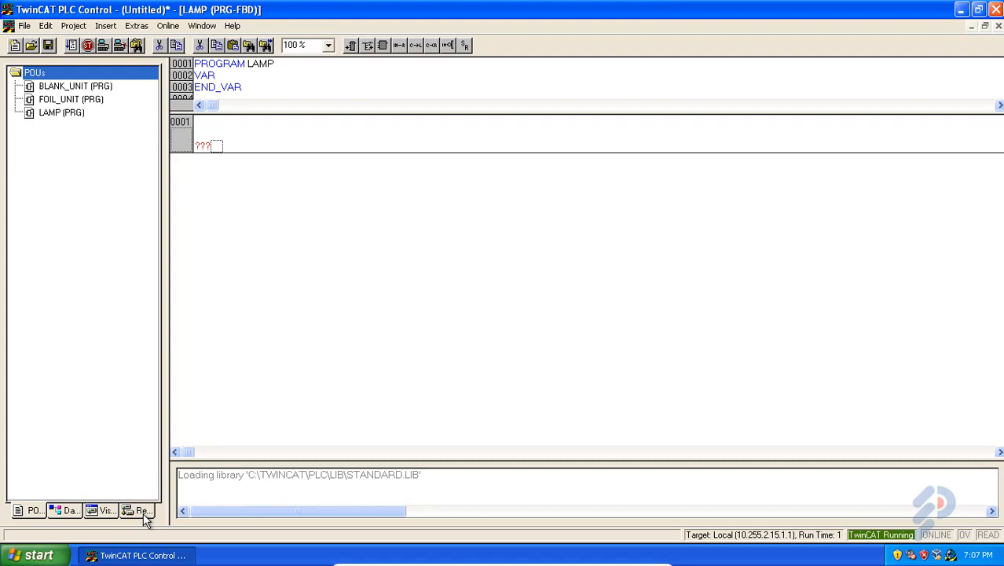
Step: Widen the project tree, open the task configuration from the resources, and show the Standard task's attributes
drag(166, 411, 273, 416)
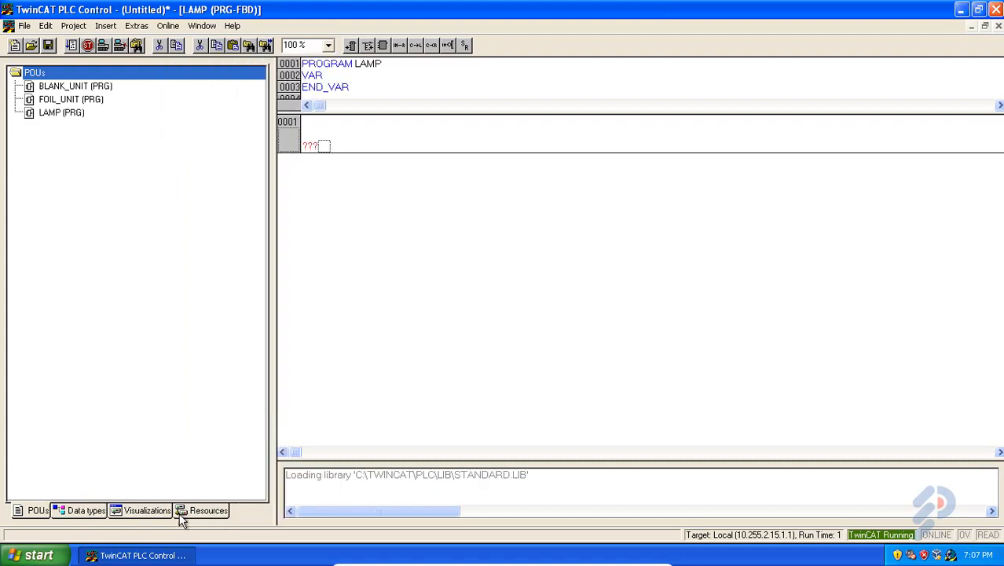
click(205, 513)
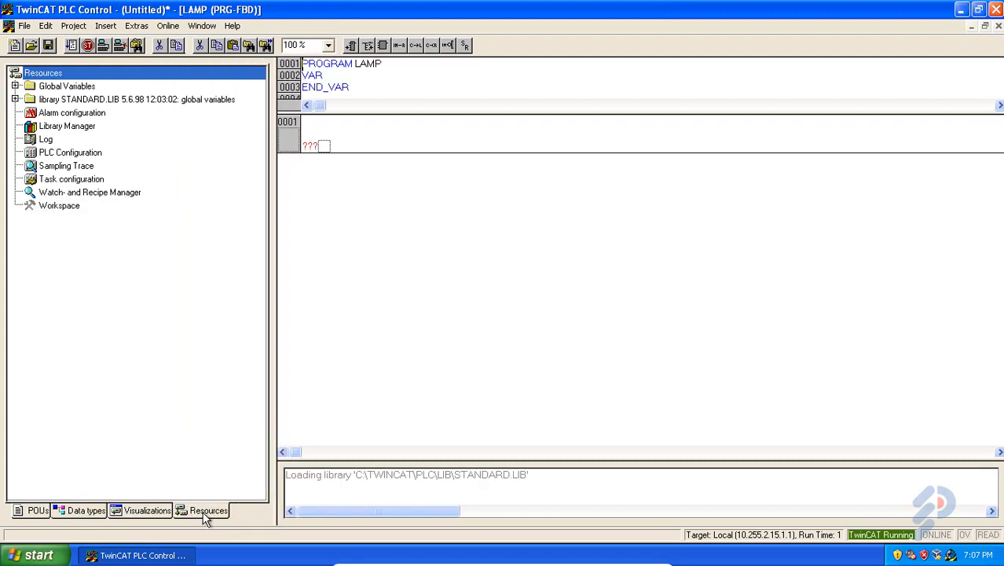
double_click(68, 182)
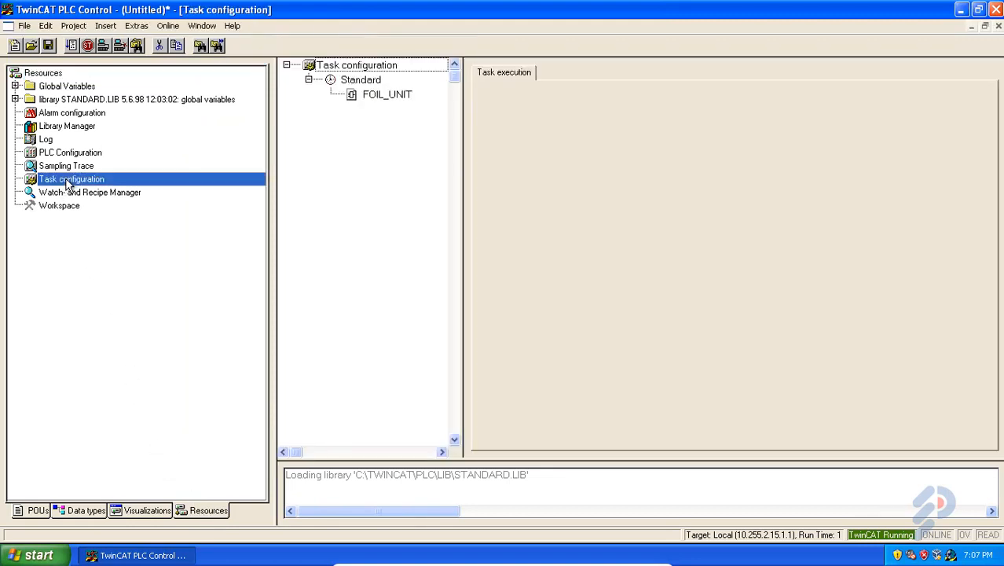
click(362, 83)
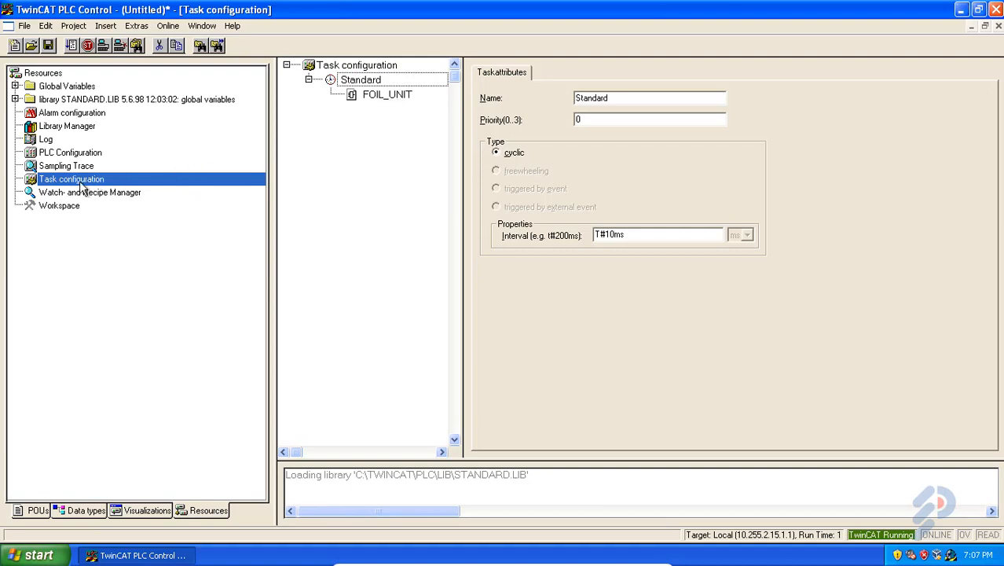
click(30, 510)
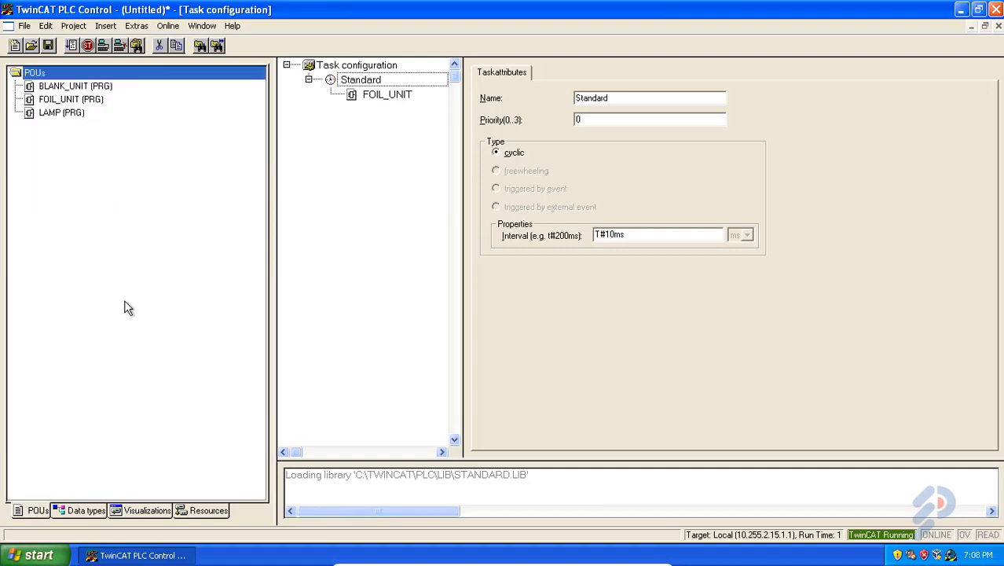
click(189, 512)
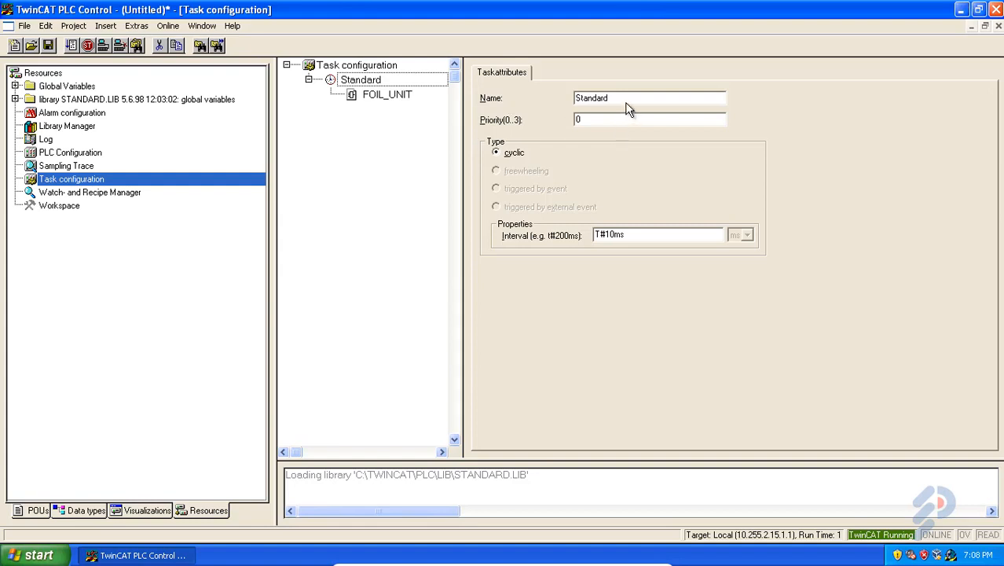
Step: Rename the Standard task as CPU1_2ms and set its cyclic interval to T#2ms
drag(625, 102, 574, 108)
text(CPU1_2ms)
key(BackSpace)
key(BackSpace)
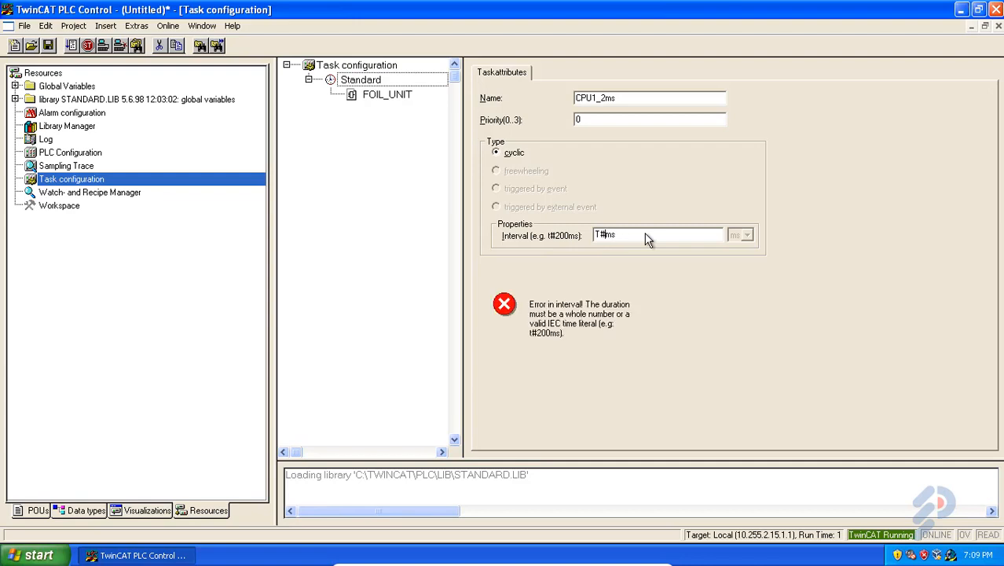
text(2)
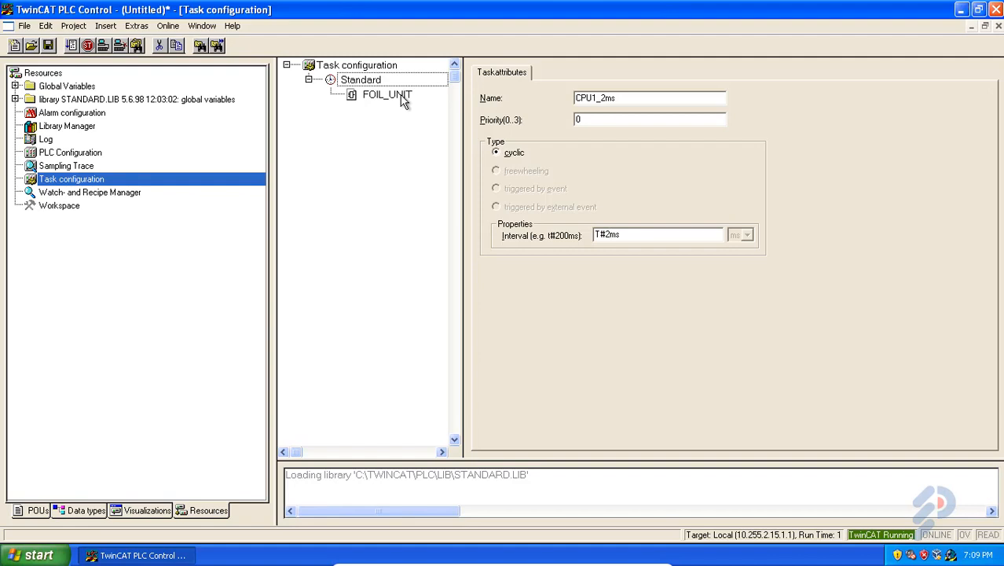
click(686, 236)
click(602, 119)
Step: Try calling BLANK_UNIT from a box in the first network of FOIL_UNIT, and delete that box again
click(35, 510)
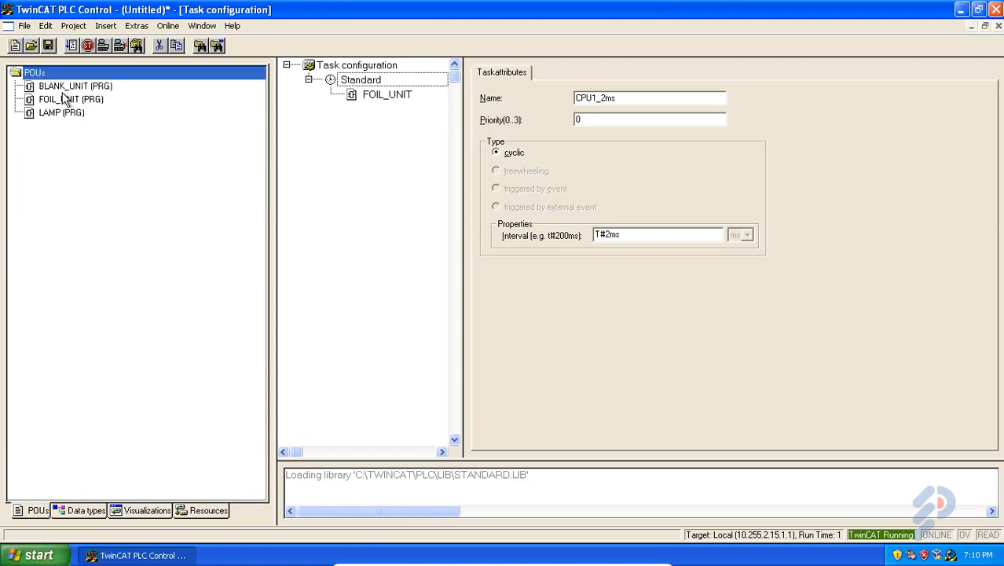
click(69, 89)
click(70, 114)
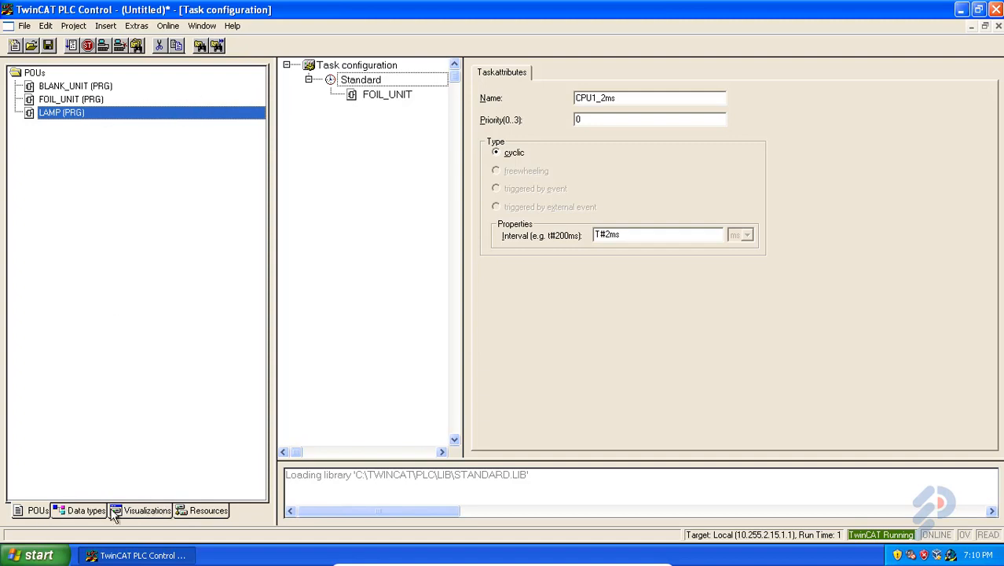
click(84, 101)
double_click(82, 99)
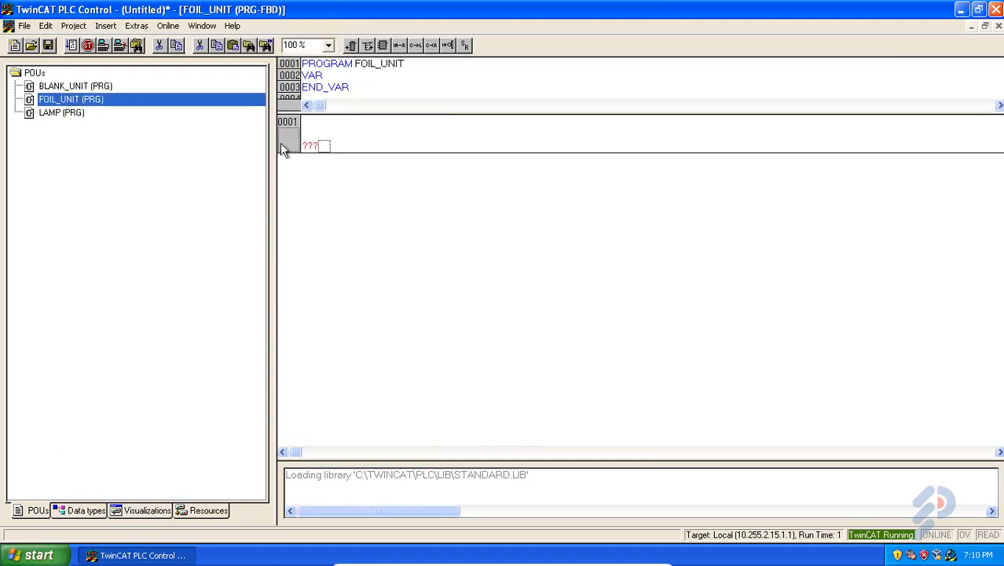
click(383, 46)
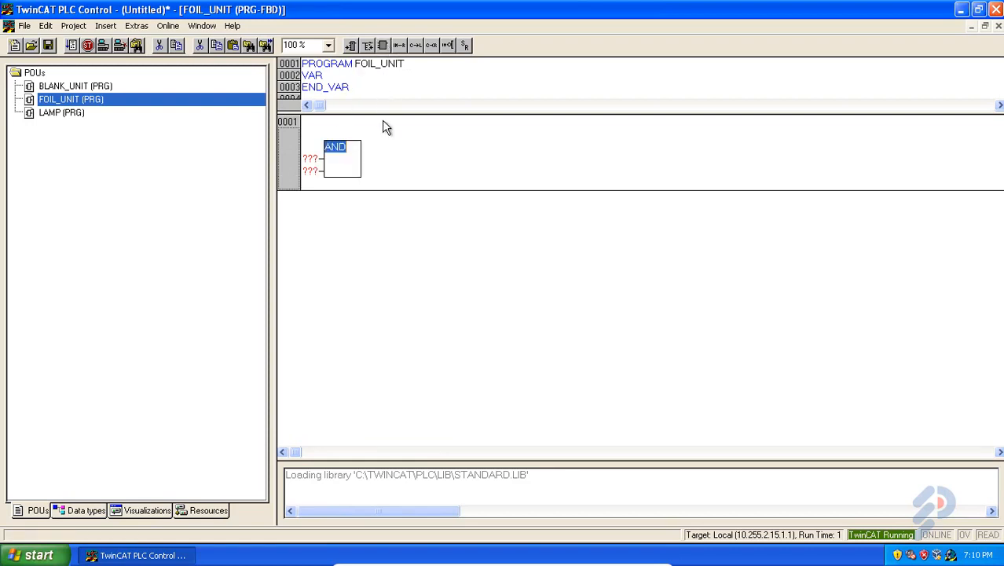
text(BLAN)
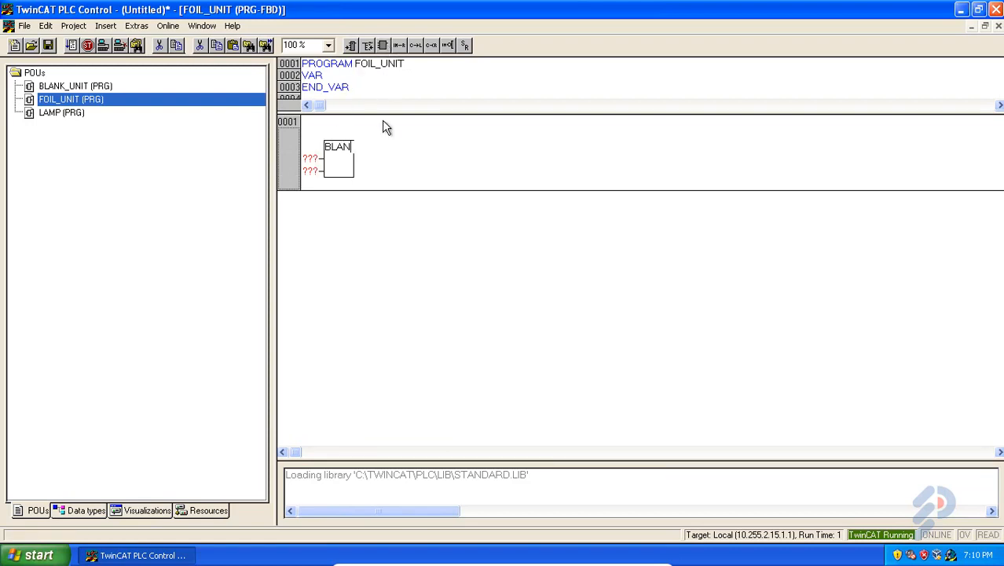
text(K_UNITT)
key(BackSpace)
key(Return)
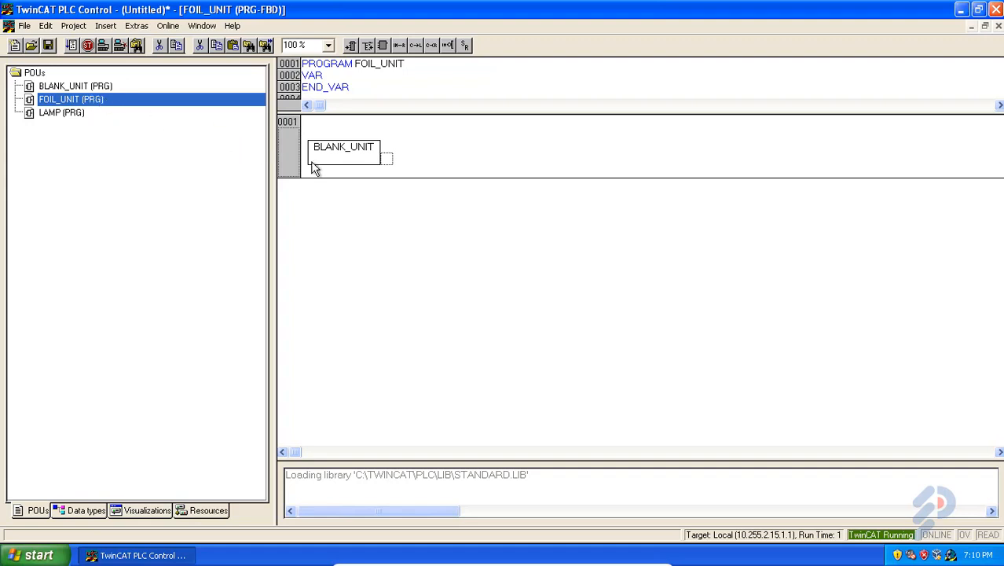
click(347, 163)
key(Delete)
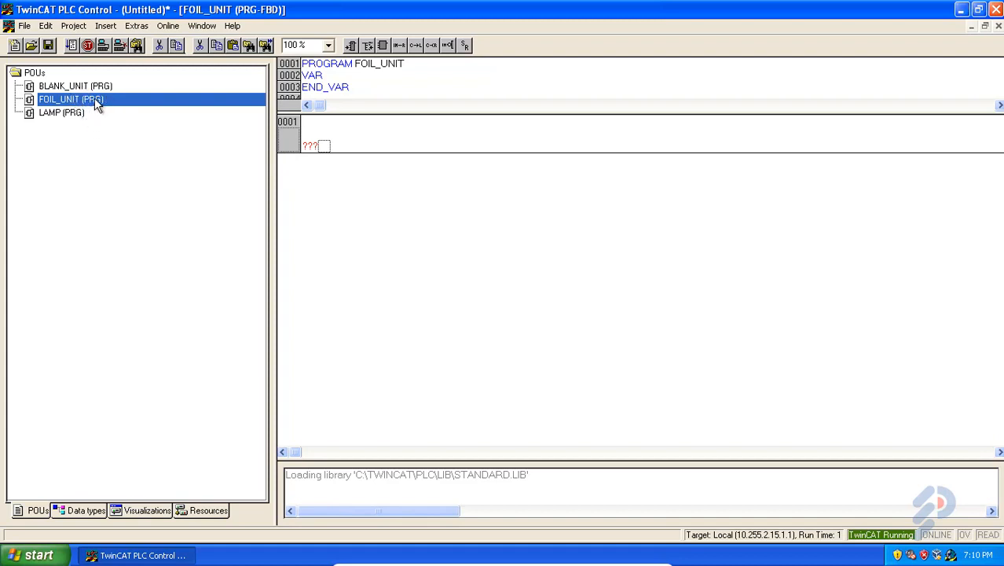
Step: Append a program call to the CPU1_2ms task in the task configuration and assign BLANK_UNIT to it
click(208, 507)
double_click(99, 180)
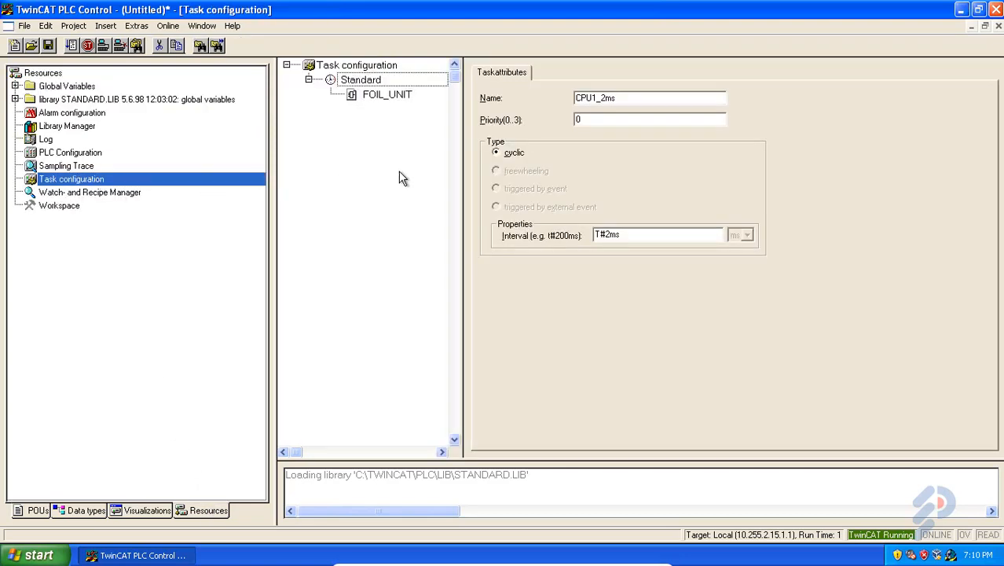
right_click(407, 83)
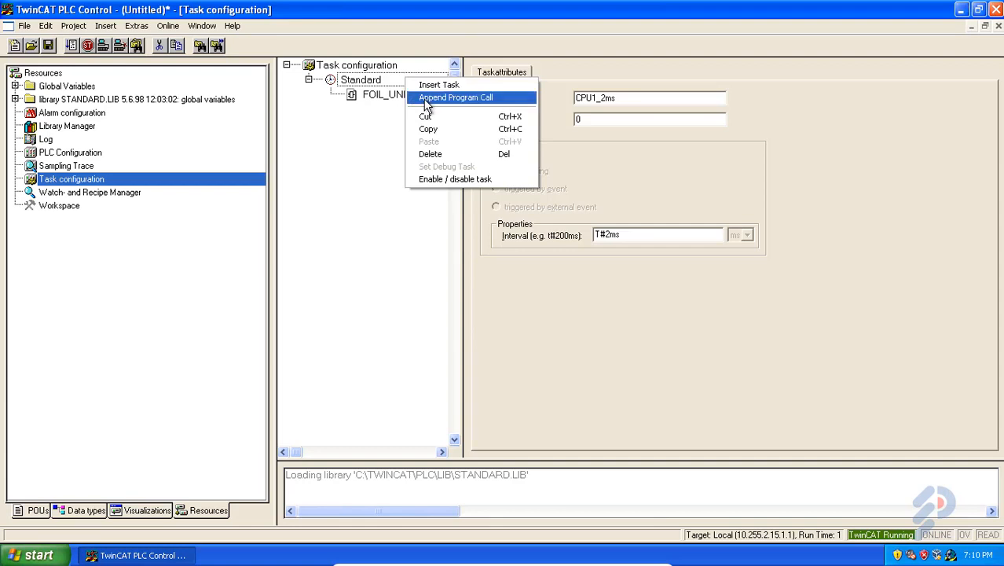
click(425, 97)
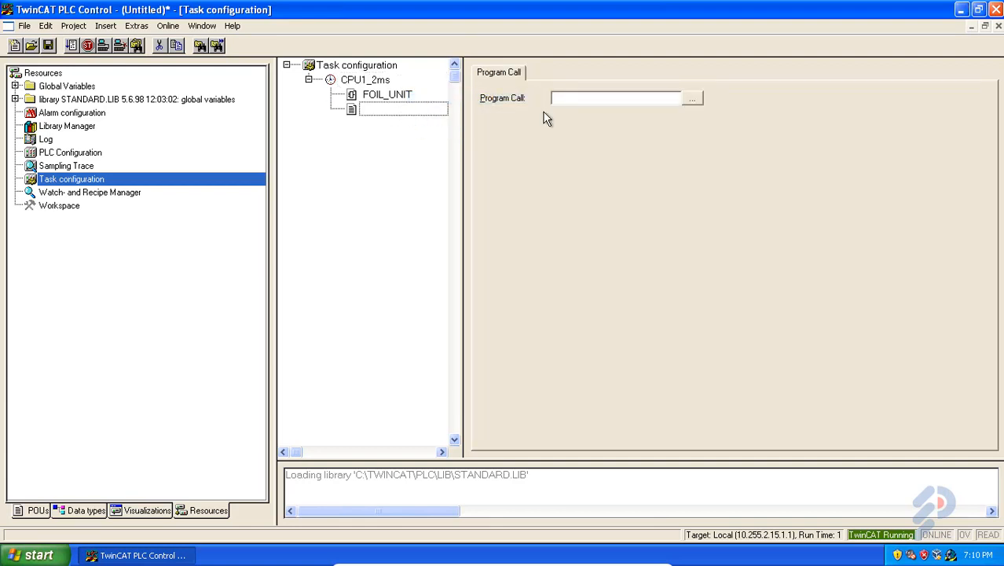
click(692, 98)
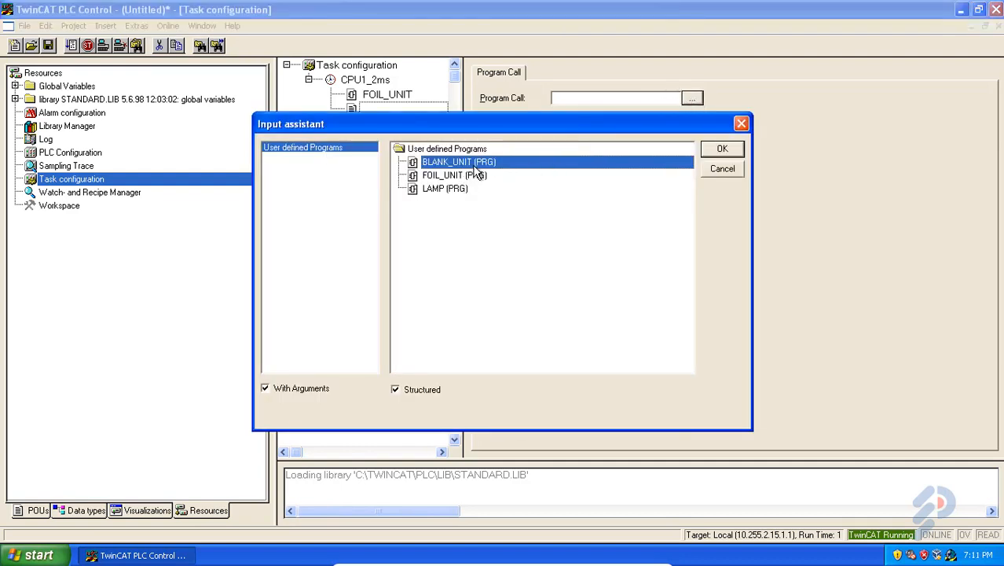
click(724, 150)
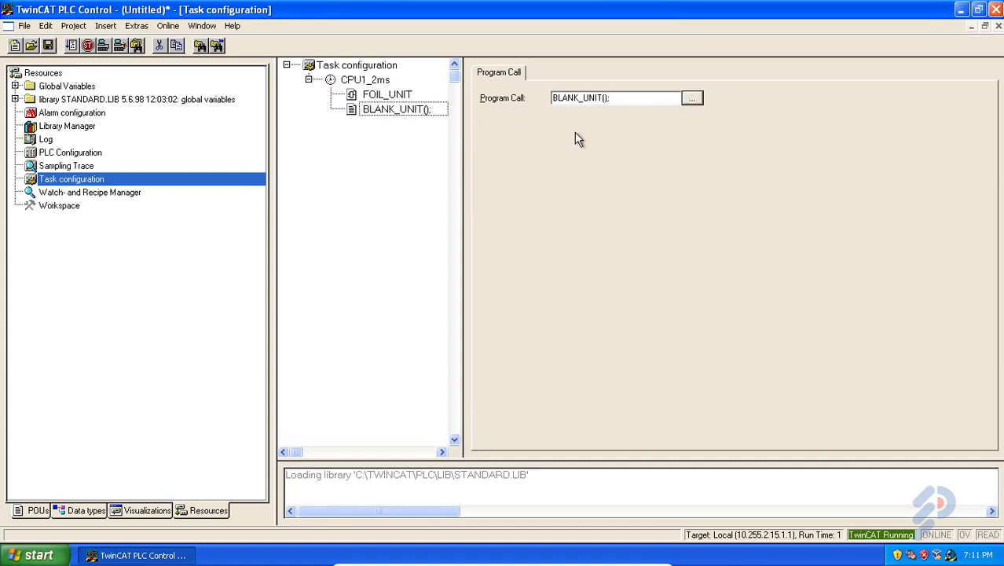
Step: Examine the FOIL_UNIT and BLANK_UNIT program calls and the attributes of the CPU1_2ms task
click(397, 96)
click(402, 111)
click(417, 97)
click(426, 113)
click(411, 98)
click(396, 82)
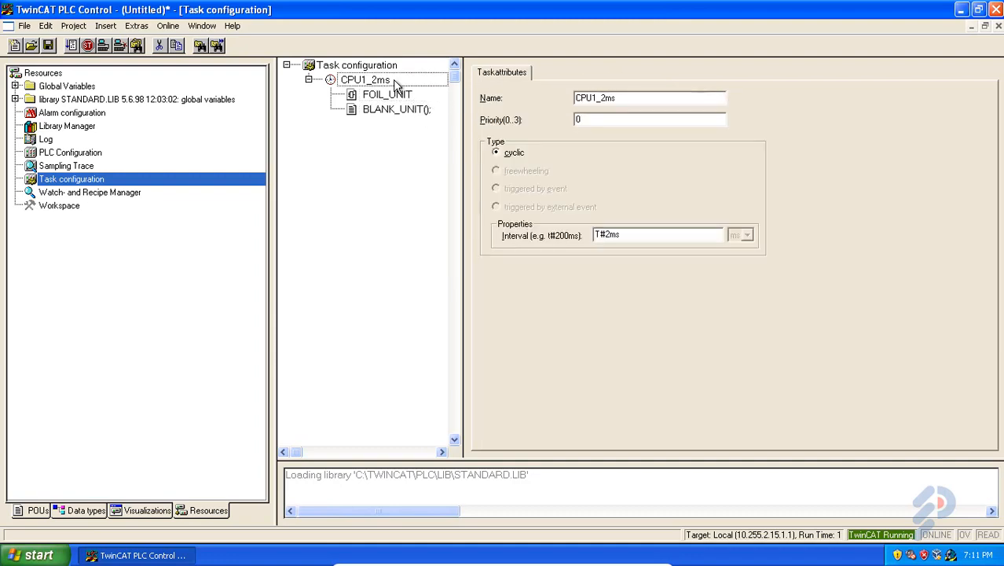
click(403, 96)
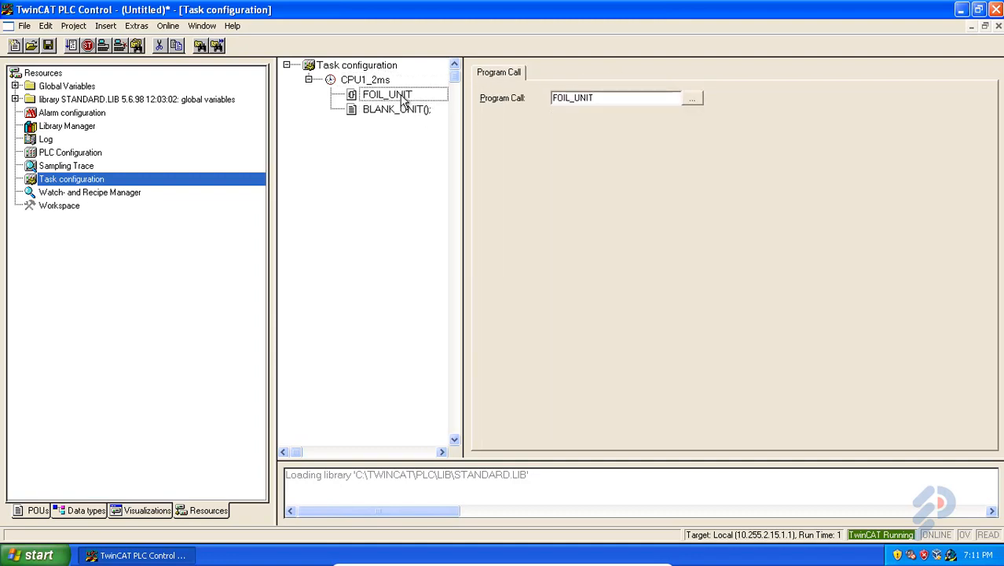
click(407, 111)
click(403, 95)
click(405, 110)
click(403, 96)
click(388, 81)
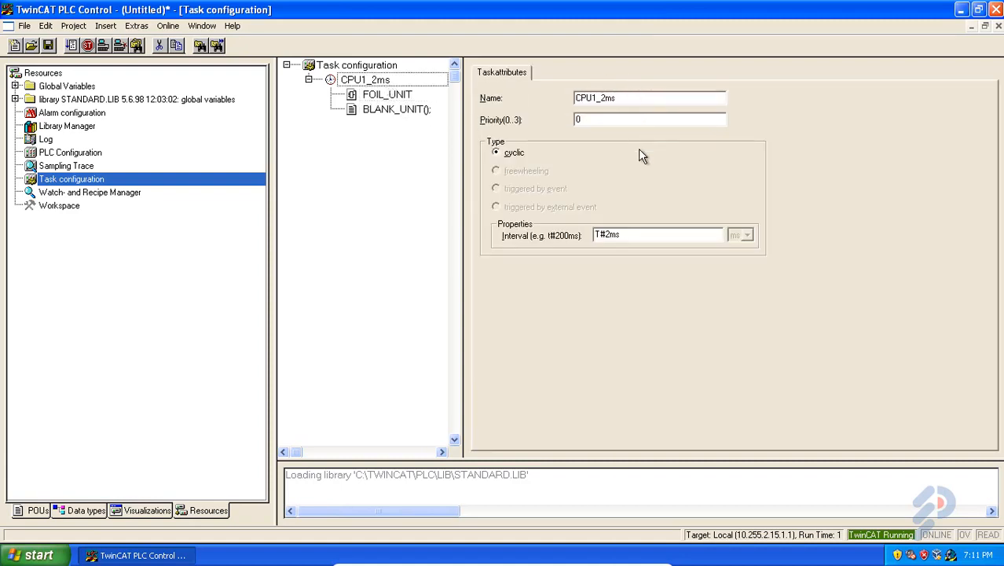
click(385, 82)
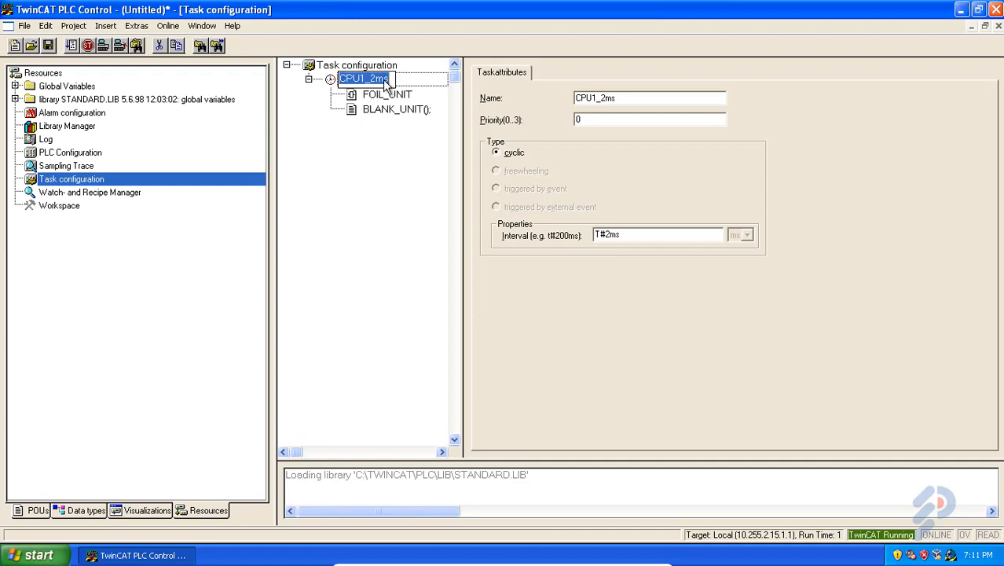
click(416, 81)
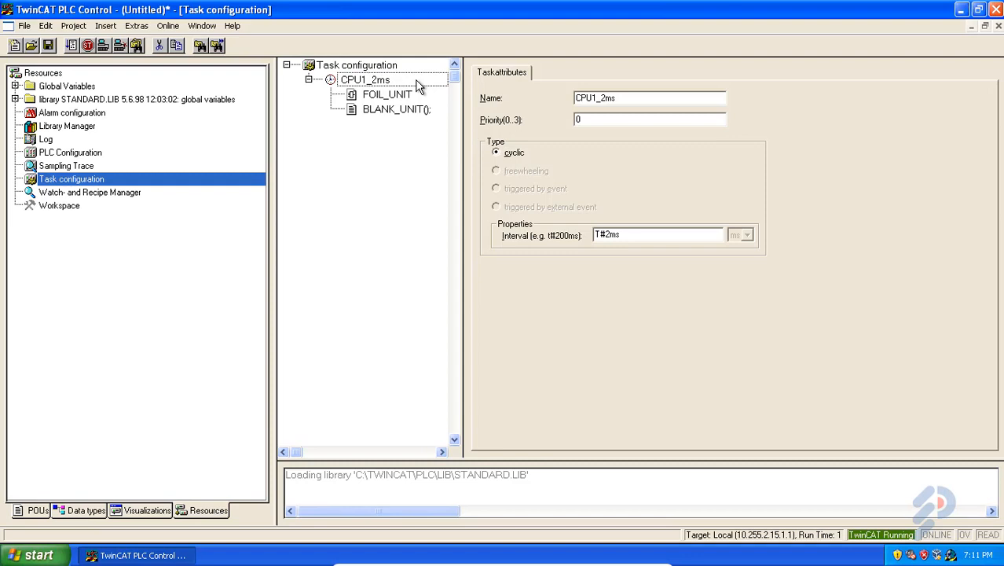
Step: Insert a new task above CPU1_2ms in the task configuration and name it CPU2_100ms
right_click(417, 83)
click(423, 86)
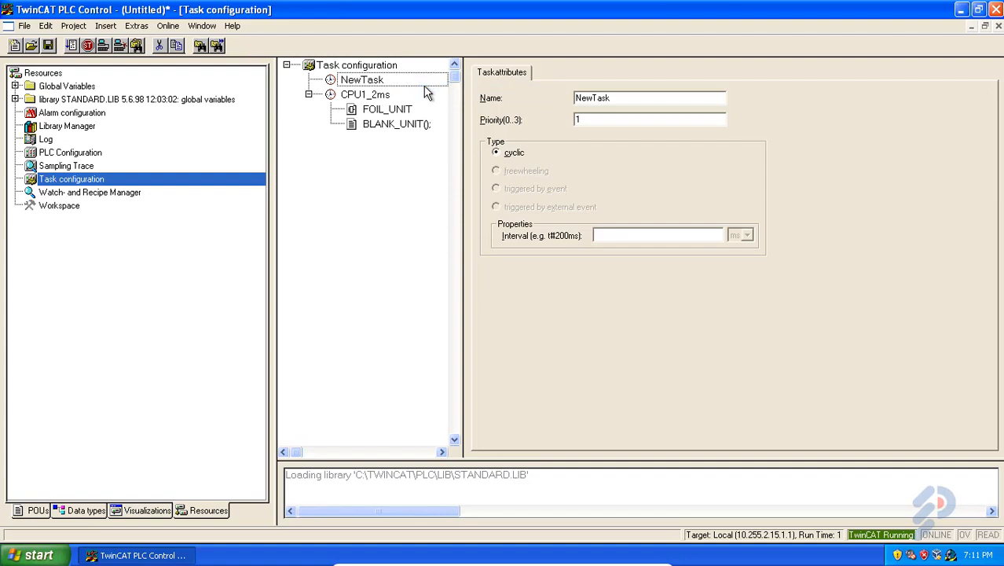
drag(617, 96, 561, 103)
text(CPU2_100ms)
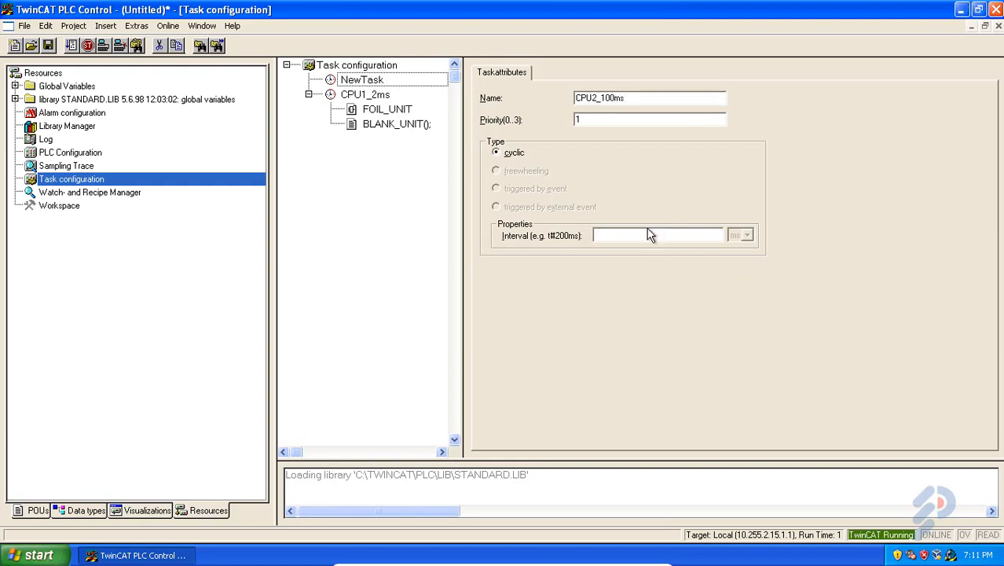
Step: Set the cyclic interval of the new task to T#100ms and apply its attributes
click(589, 122)
click(653, 242)
text(T)
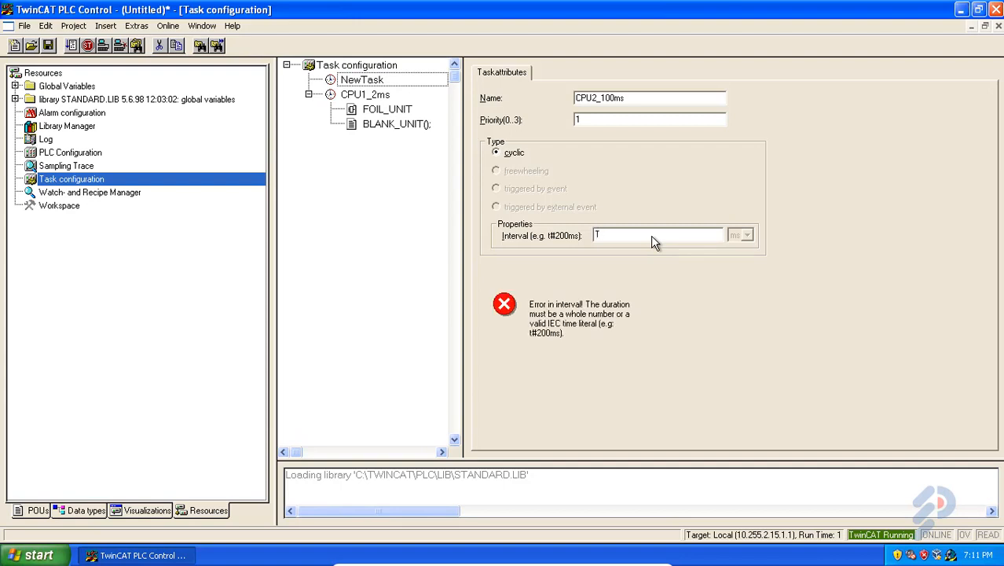
text(#100ms)
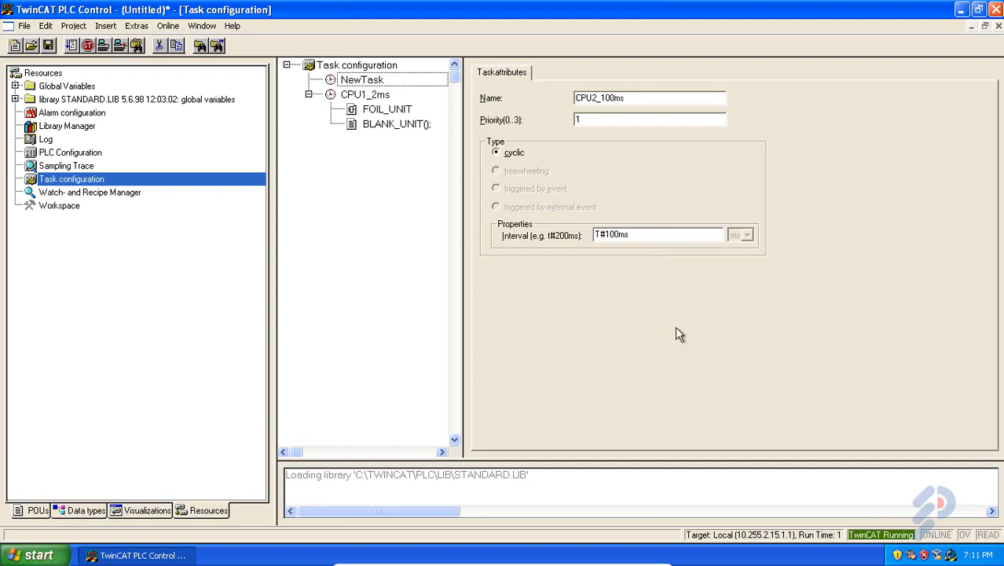
click(366, 82)
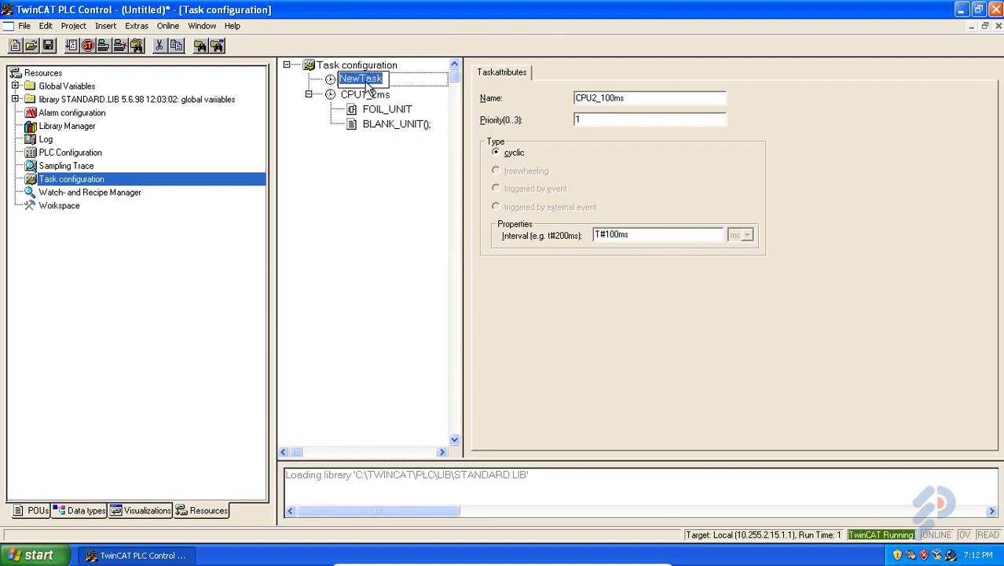
click(400, 81)
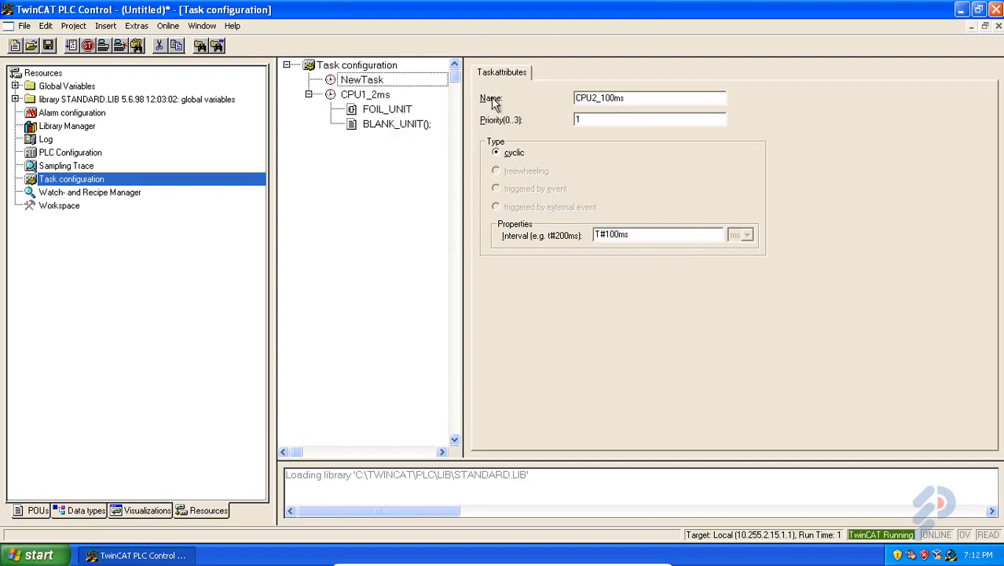
click(384, 95)
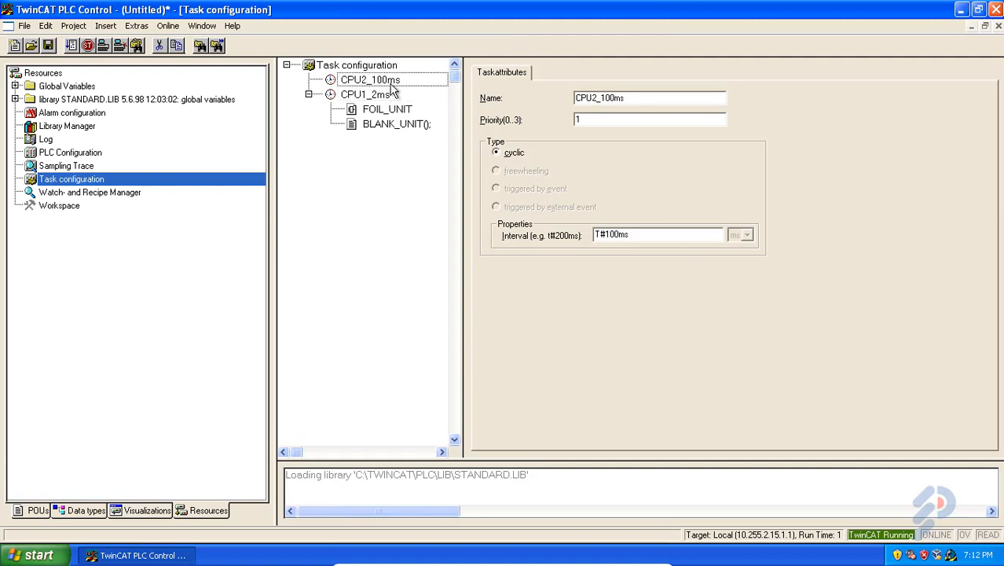
Step: Append a program call to the CPU2_100ms task and assign the LAMP program to it
click(391, 82)
click(419, 82)
right_click(419, 84)
click(438, 102)
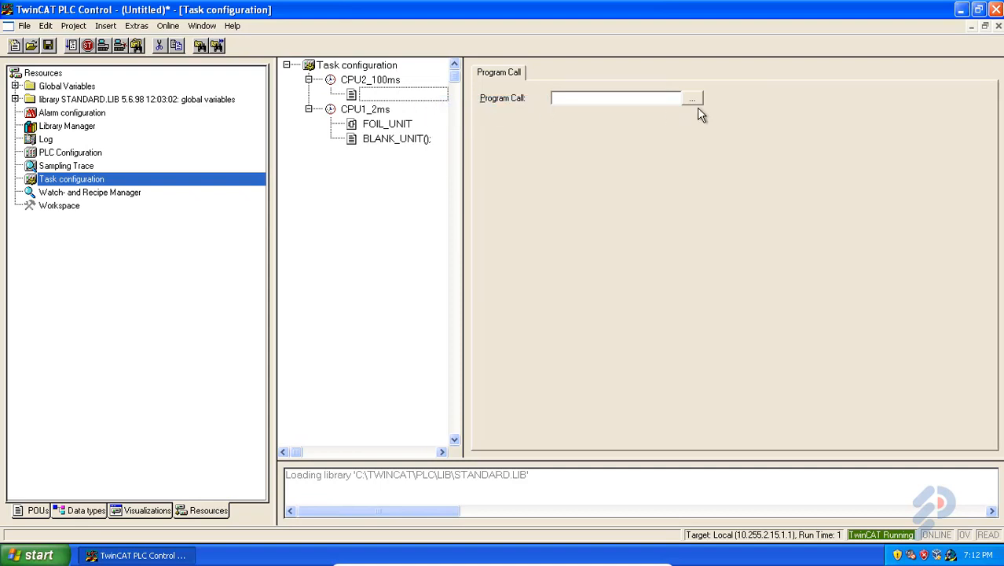
click(692, 98)
click(455, 191)
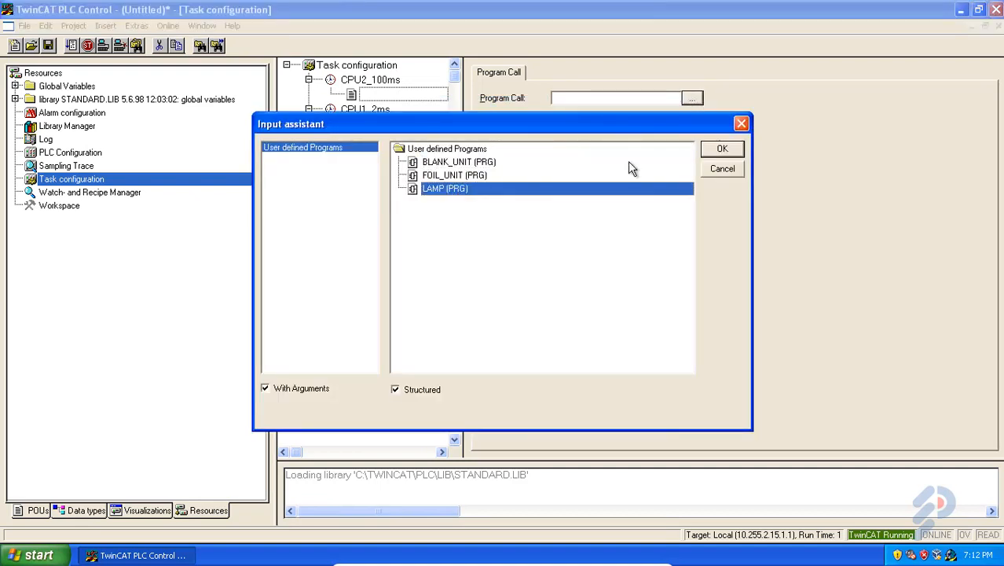
click(726, 150)
Step: Review the attributes and program calls of the CPU1_2ms and CPU2_100ms tasks
click(382, 109)
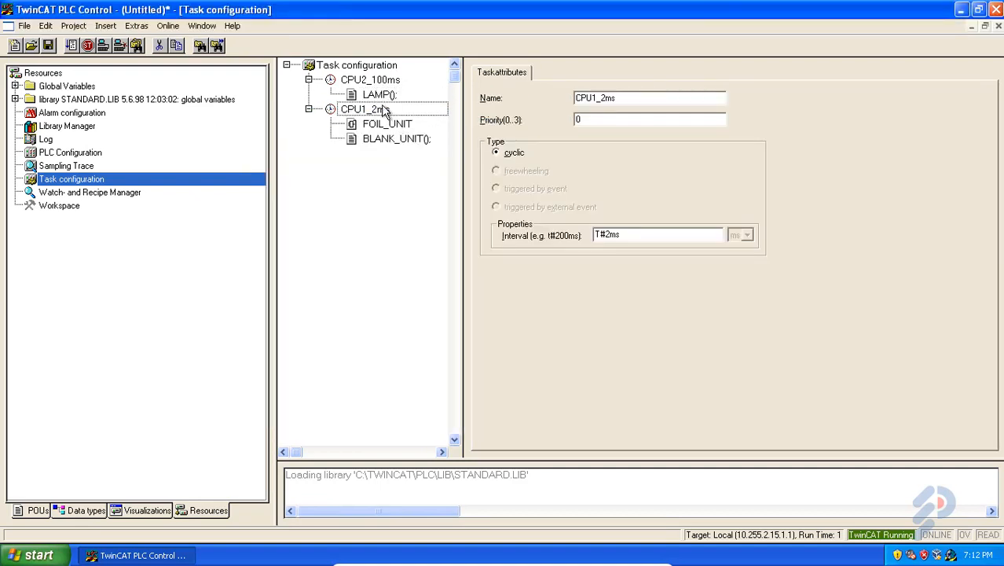
click(382, 94)
click(389, 80)
click(407, 140)
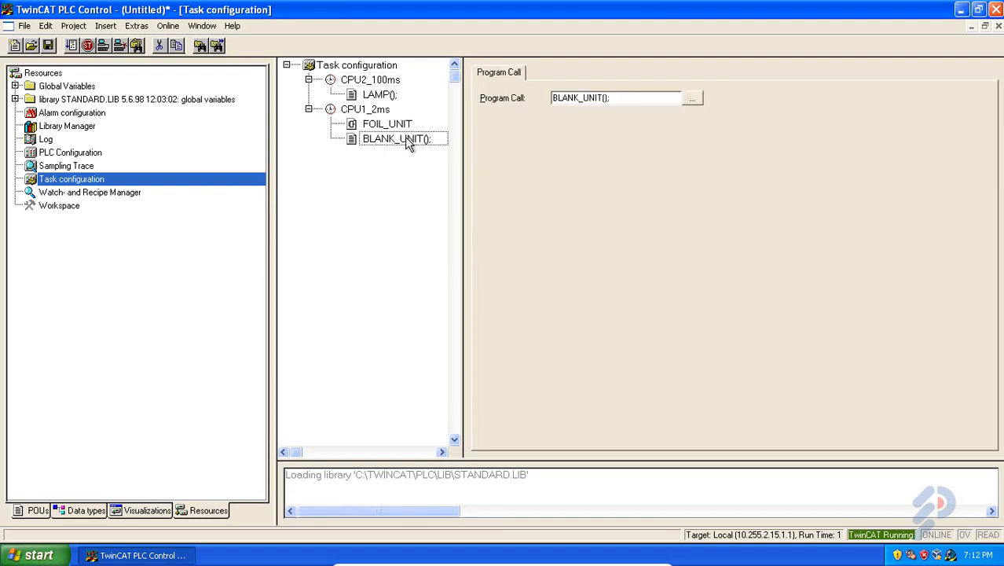
click(394, 100)
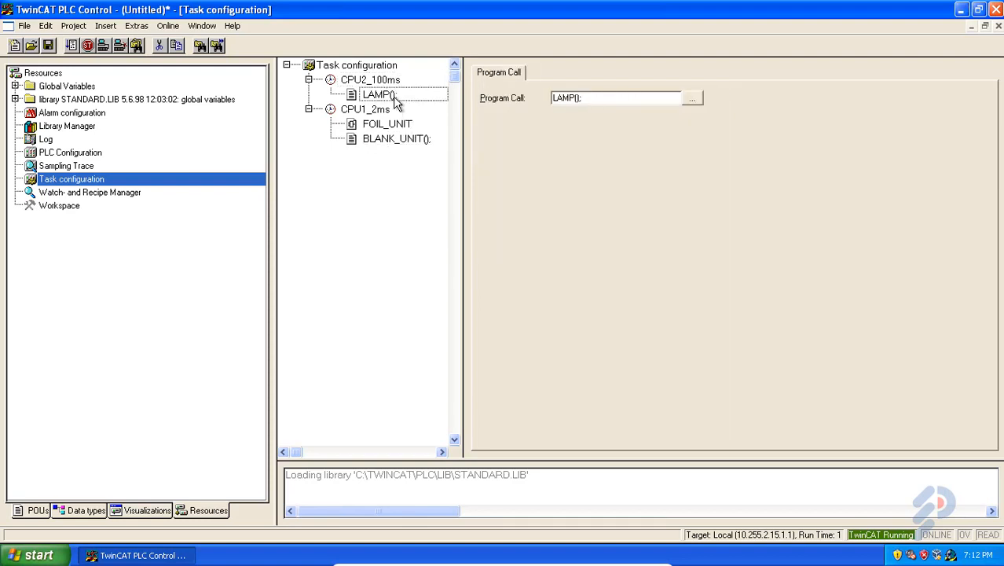
Step: Try to log in to the PLC online with the list of POUs displayed, and dismiss the compile notice
click(40, 509)
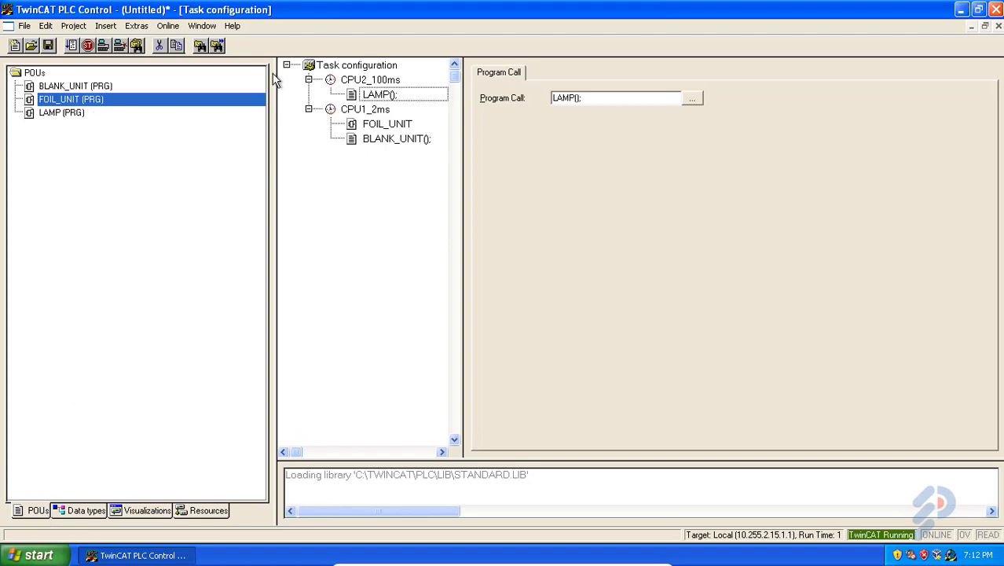
click(167, 25)
click(174, 37)
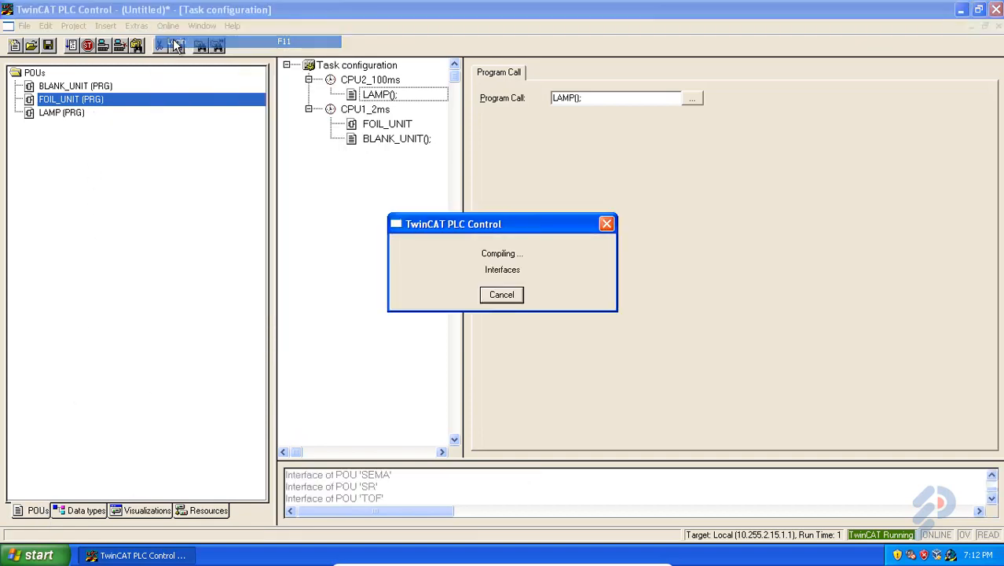
click(505, 321)
click(554, 500)
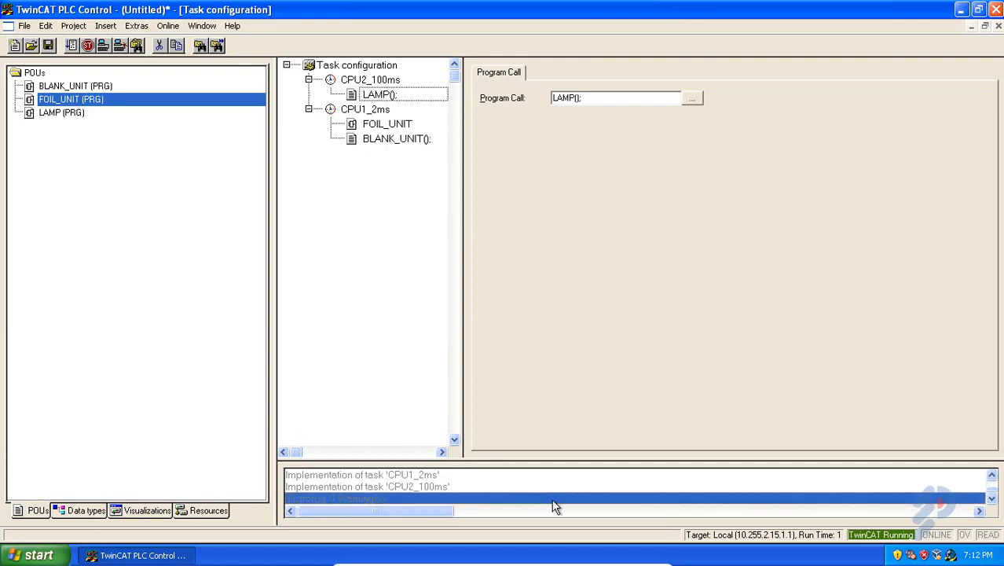
Step: Examine the compile messages and go to the source of the BLANK_UNIT error
scroll(495, 492, up, 6)
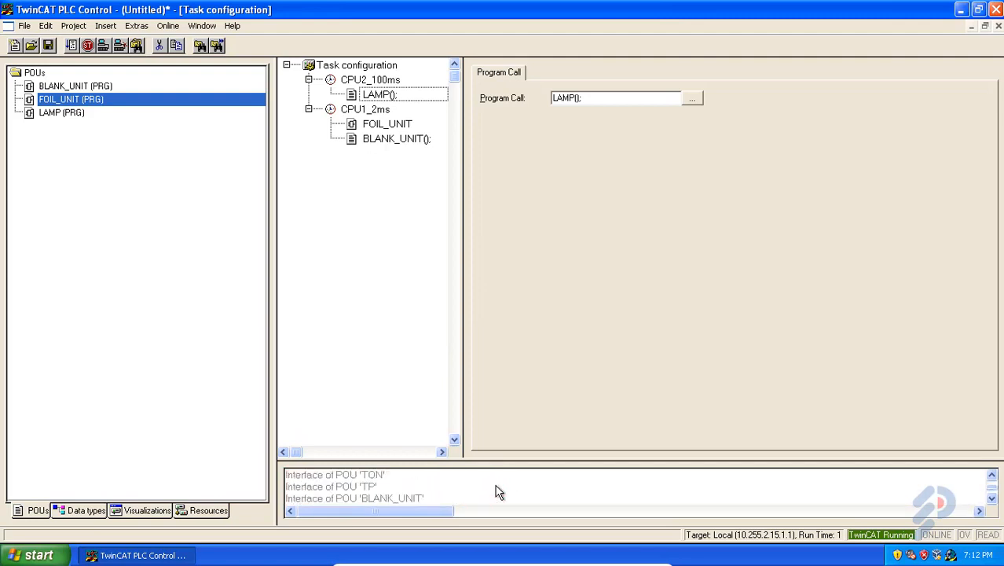
scroll(496, 491, down, 3)
scroll(496, 492, up, 3)
scroll(496, 492, down, 4)
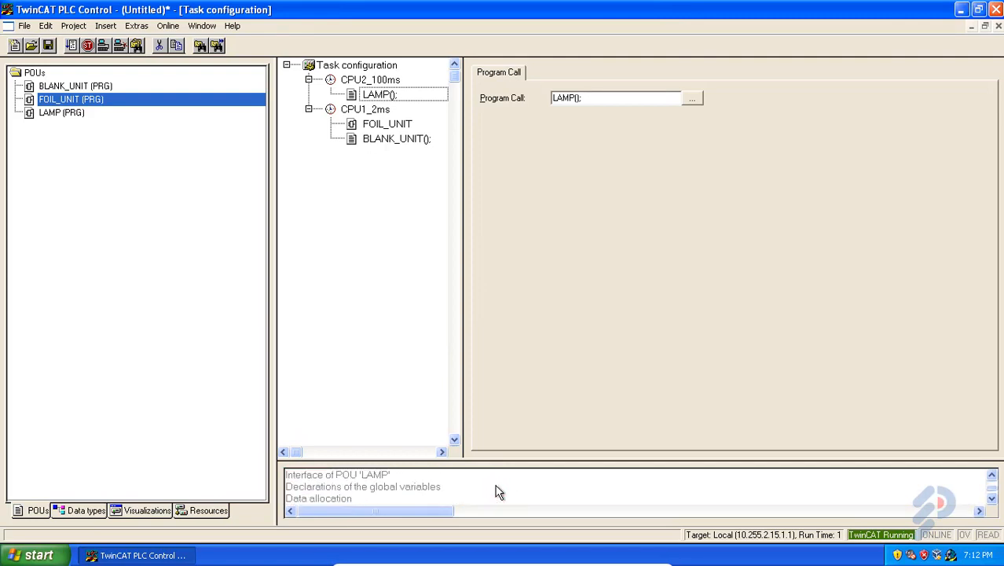
scroll(496, 492, down, 3)
scroll(496, 492, up, 3)
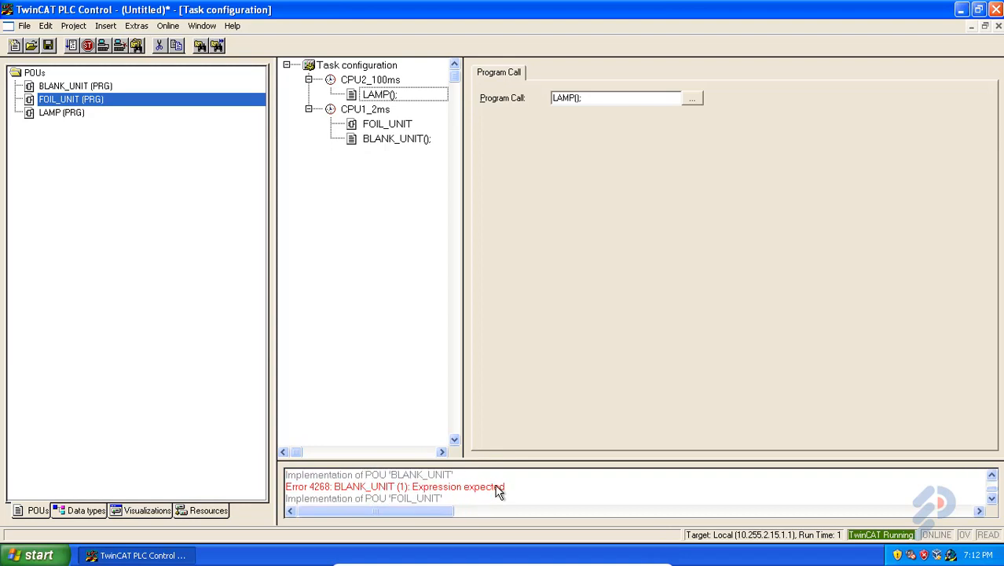
double_click(496, 487)
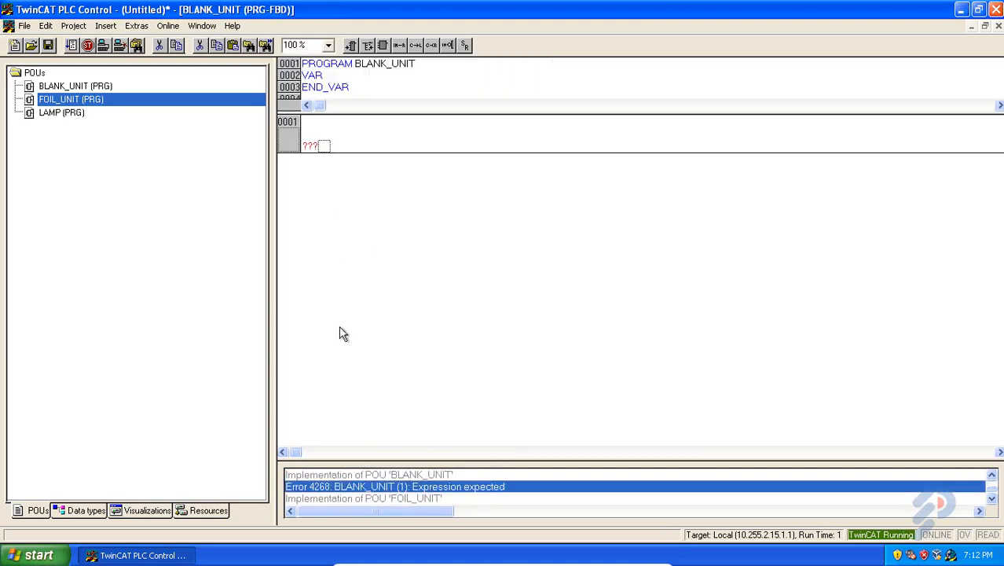
Step: Reopen the task configuration to view the CPU1_2ms attributes, and return to the list of POUs
click(214, 510)
double_click(127, 180)
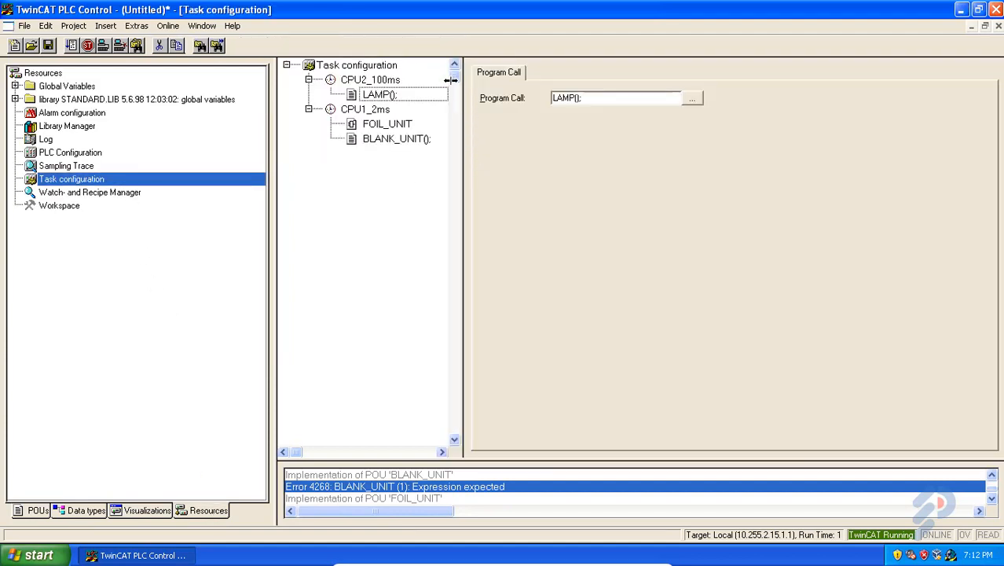
click(391, 109)
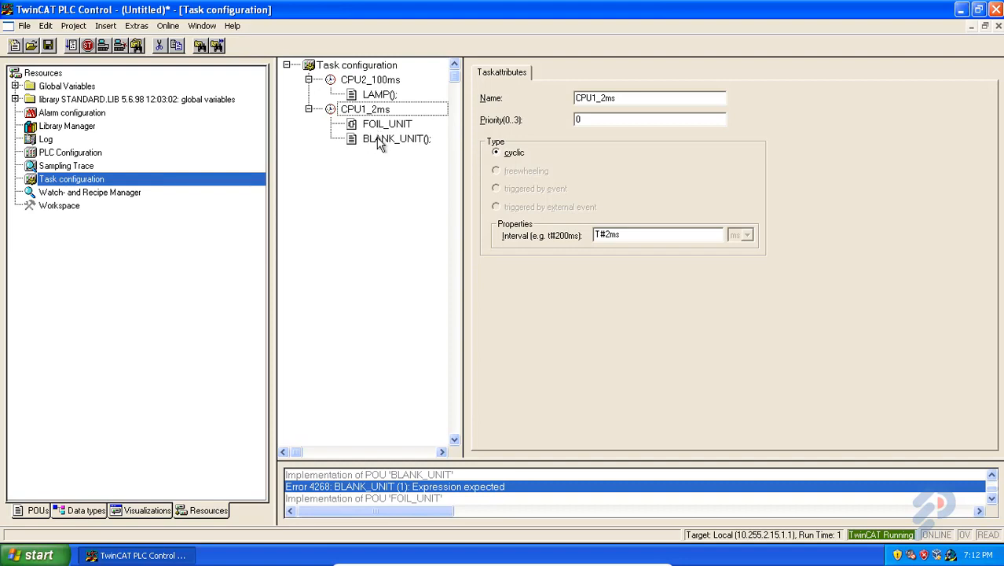
click(38, 511)
click(55, 76)
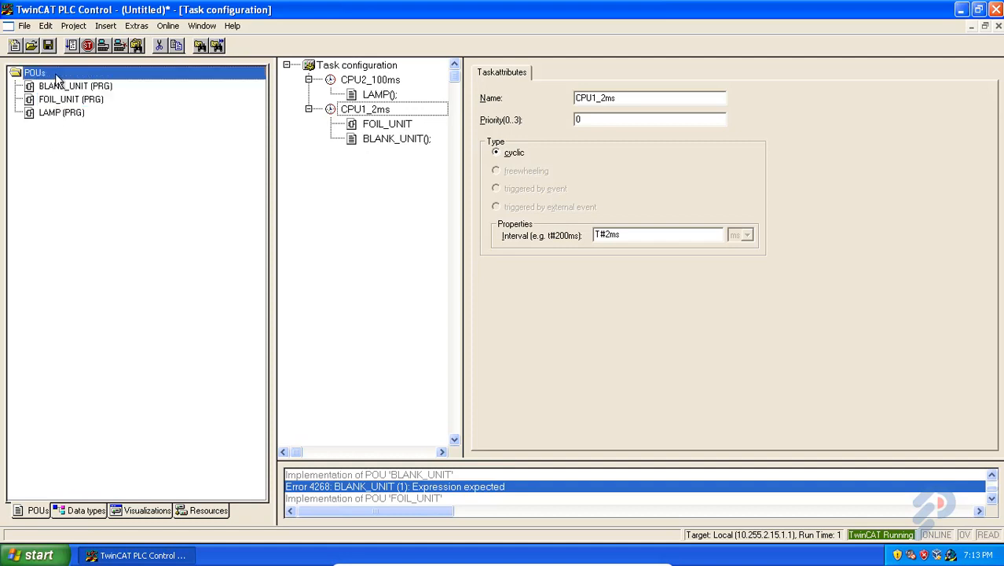
right_click(56, 76)
click(69, 81)
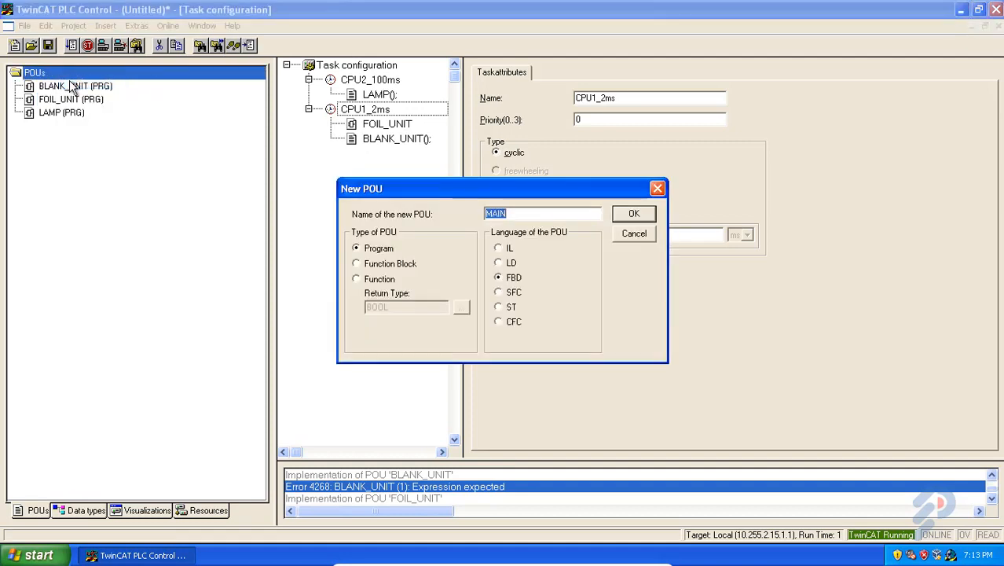
click(621, 236)
Step: Create a new folder under POUs and rename it CPU1_2ms
right_click(124, 82)
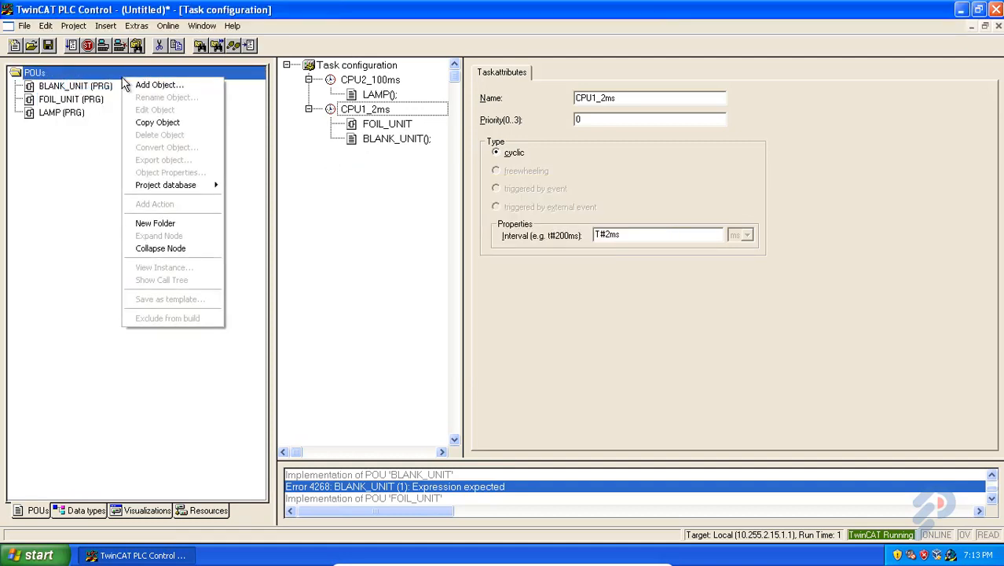
click(155, 223)
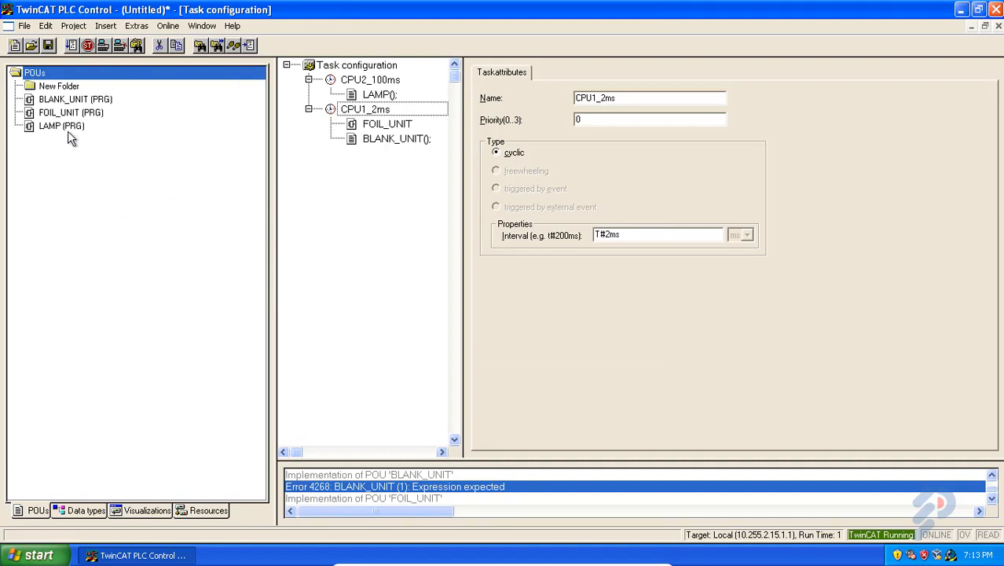
click(60, 87)
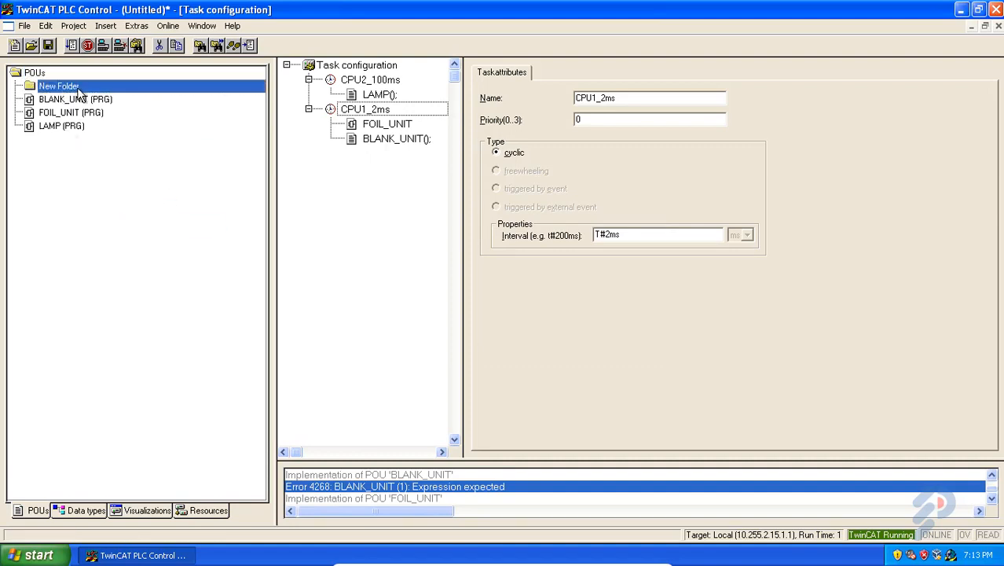
right_click(79, 93)
click(119, 105)
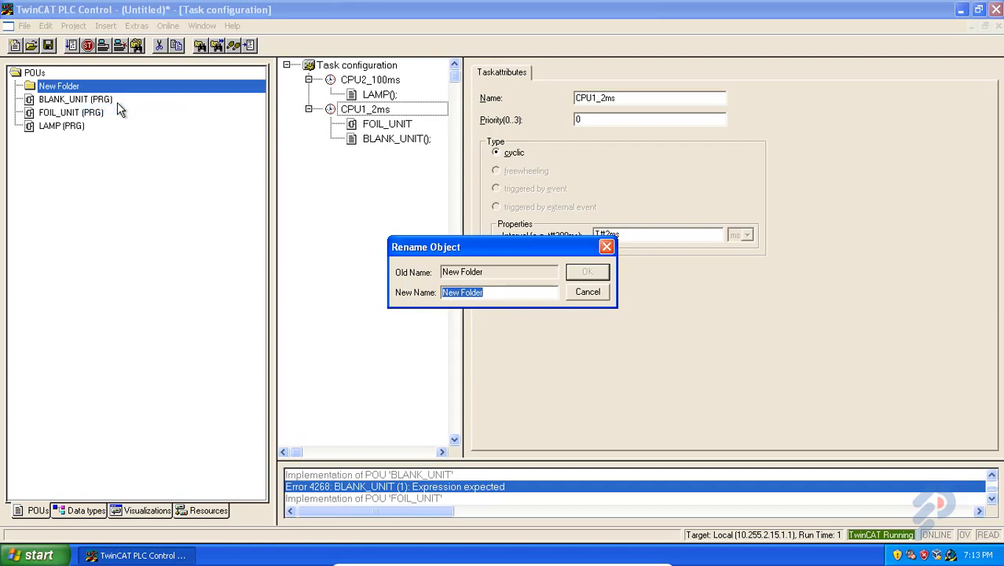
text(CPU1_2ms)
click(588, 274)
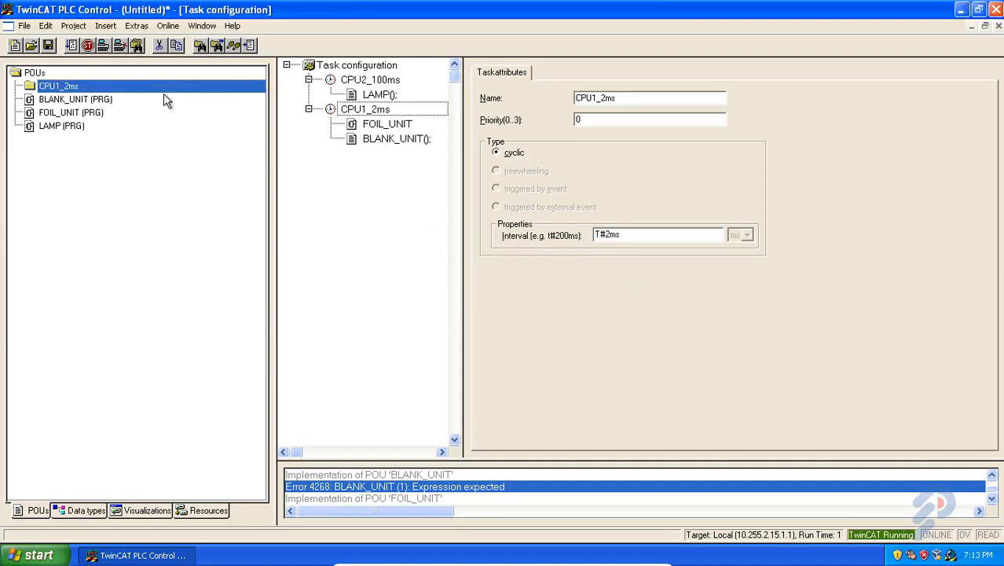
Step: Try adding a subfolder inside the CPU1_2ms folder, and delete that subfolder again
right_click(121, 87)
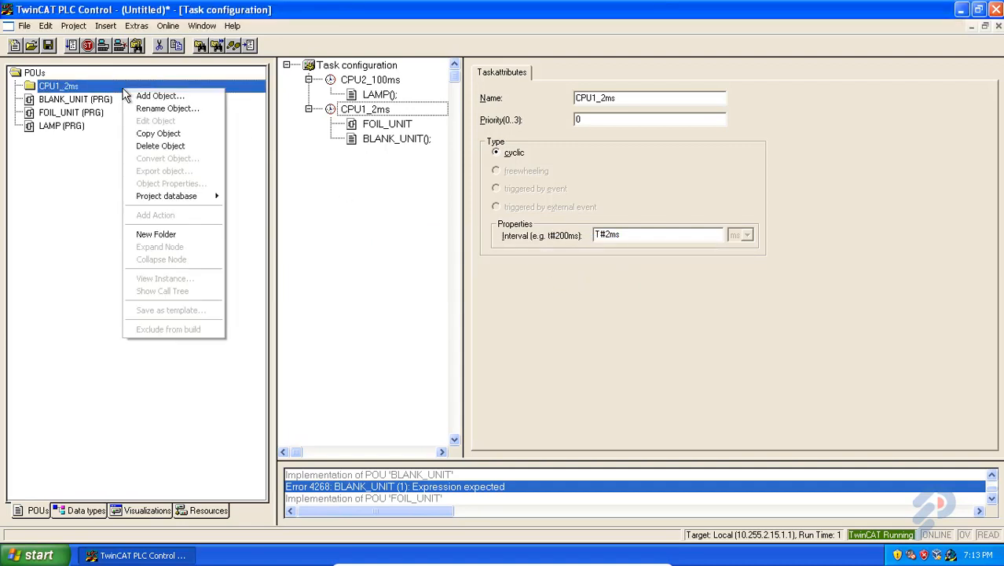
click(155, 234)
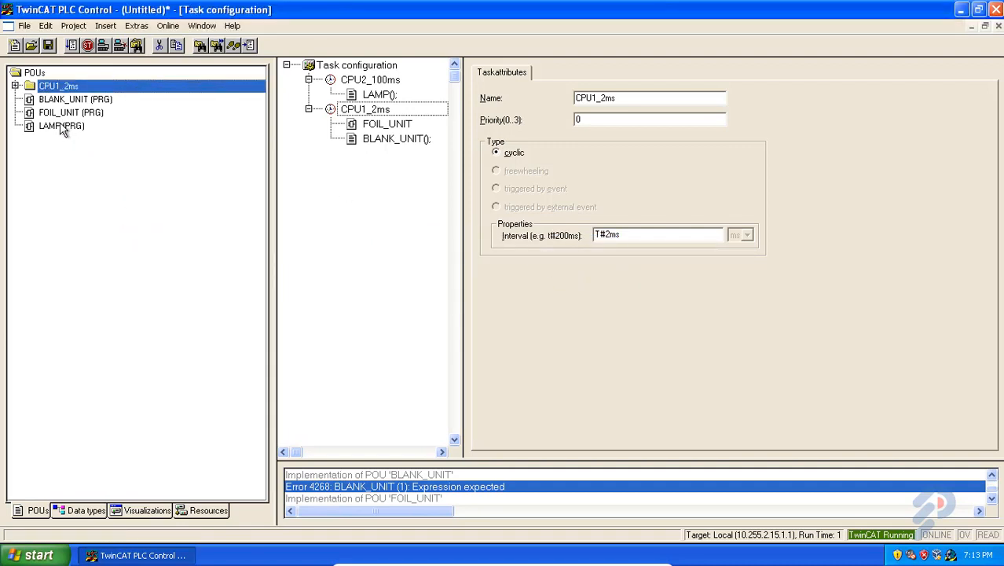
click(14, 85)
right_click(58, 103)
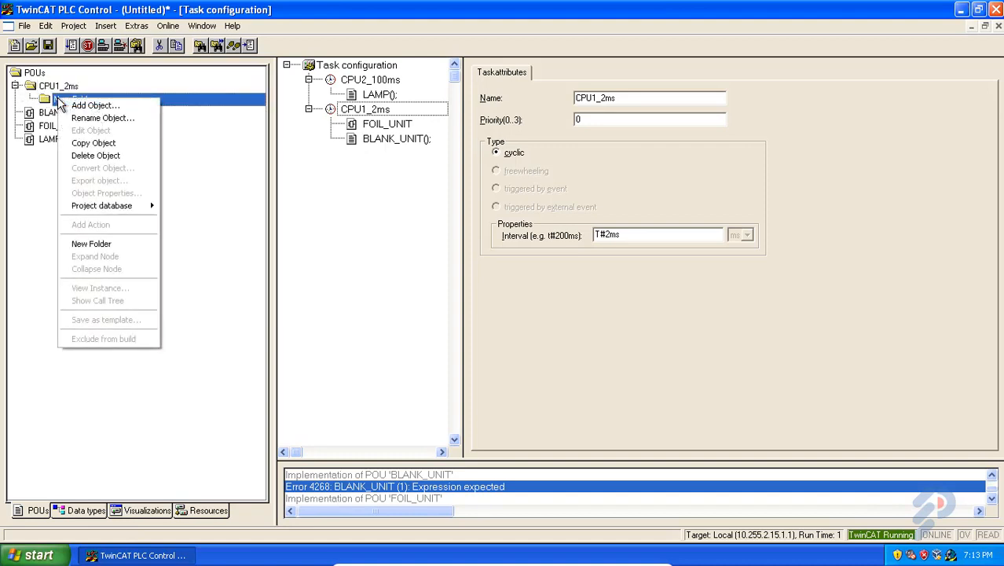
click(93, 156)
Step: Create a second folder directly under POUs and rename it CPU2_100ms
click(47, 75)
right_click(49, 77)
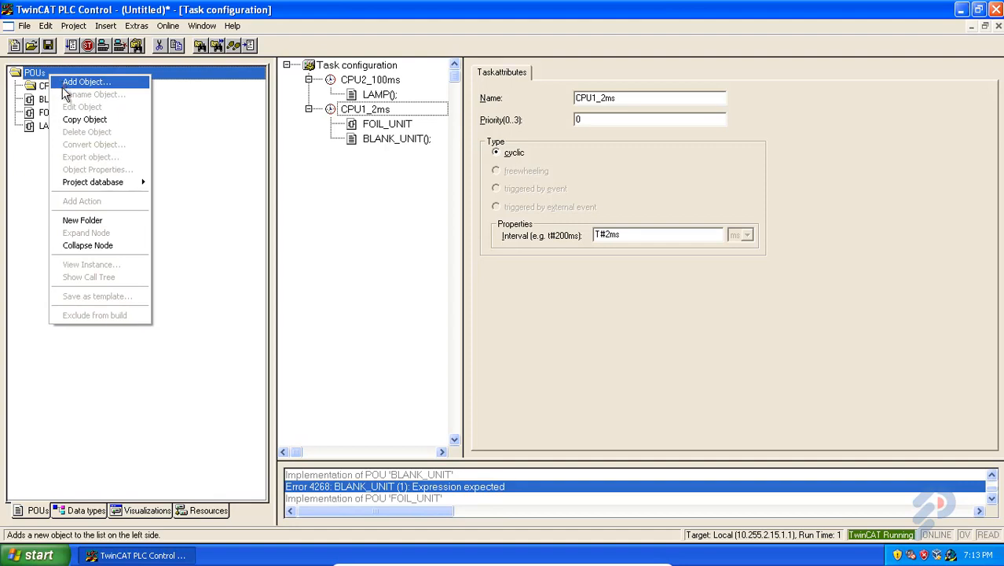
click(97, 221)
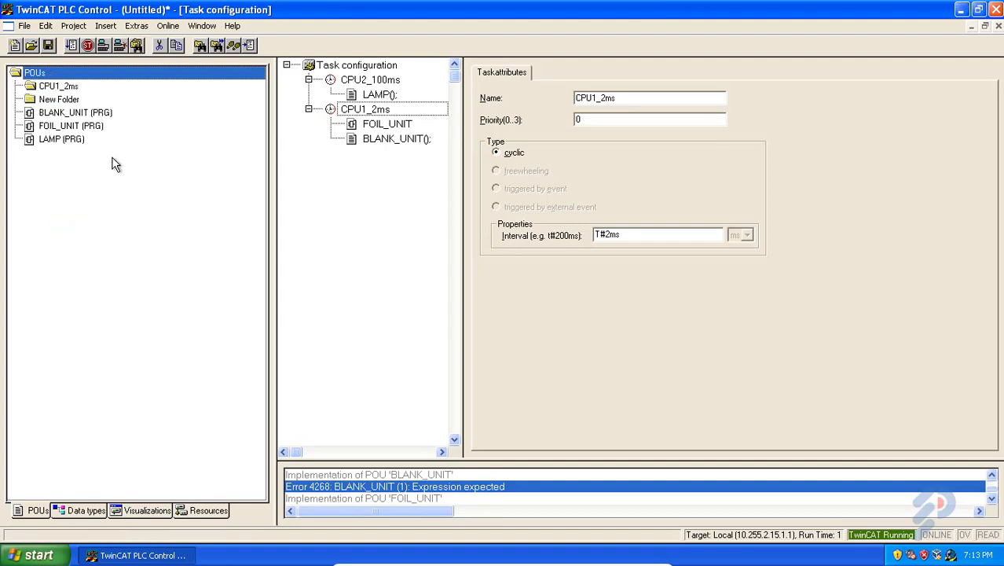
right_click(76, 101)
click(116, 117)
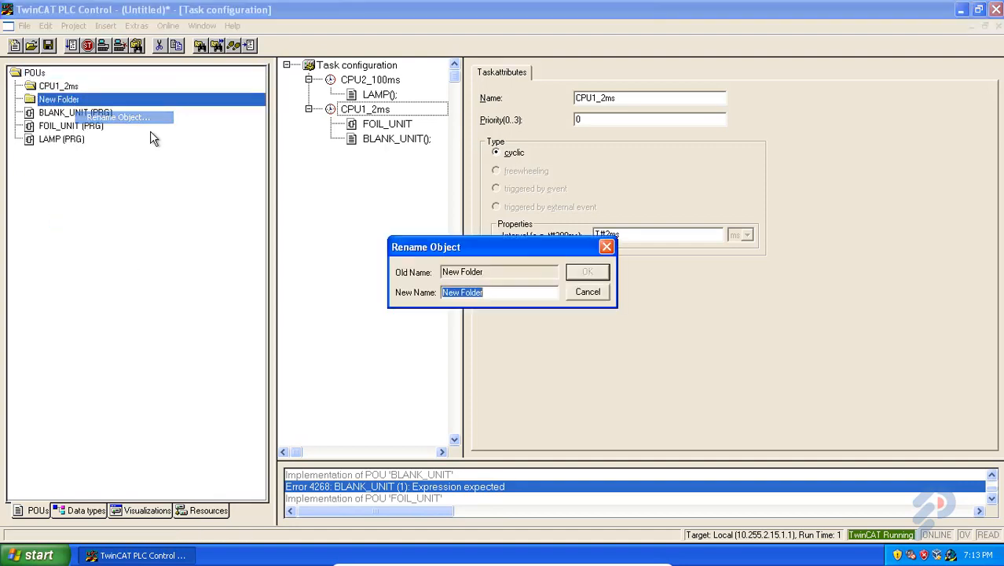
text(CPU)
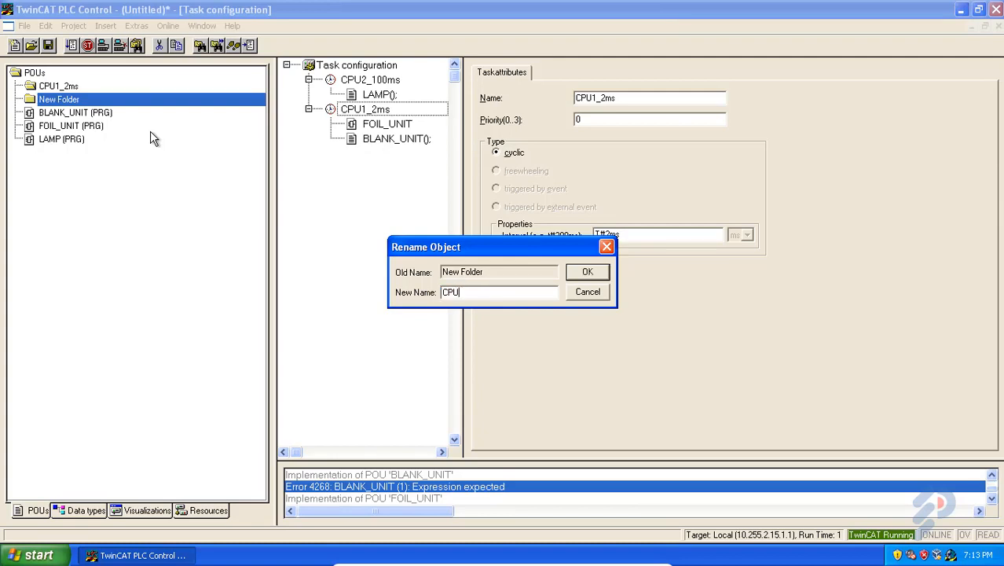
text(2_100ms)
click(586, 276)
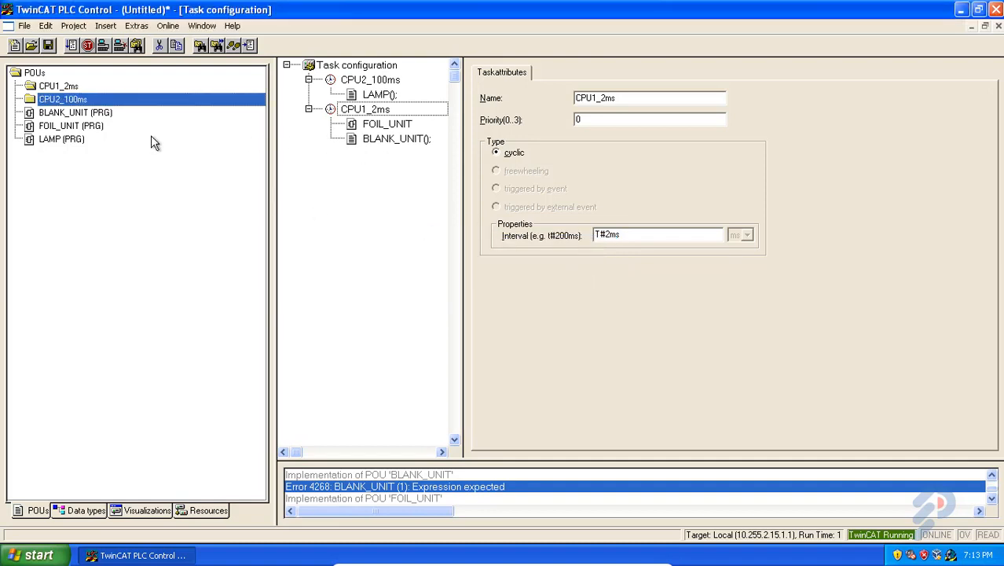
Step: Move the BLANK_UNIT and FOIL_UNIT programs into the CPU1_2ms folder and LAMP into the CPU2_100ms folder
click(80, 87)
click(93, 114)
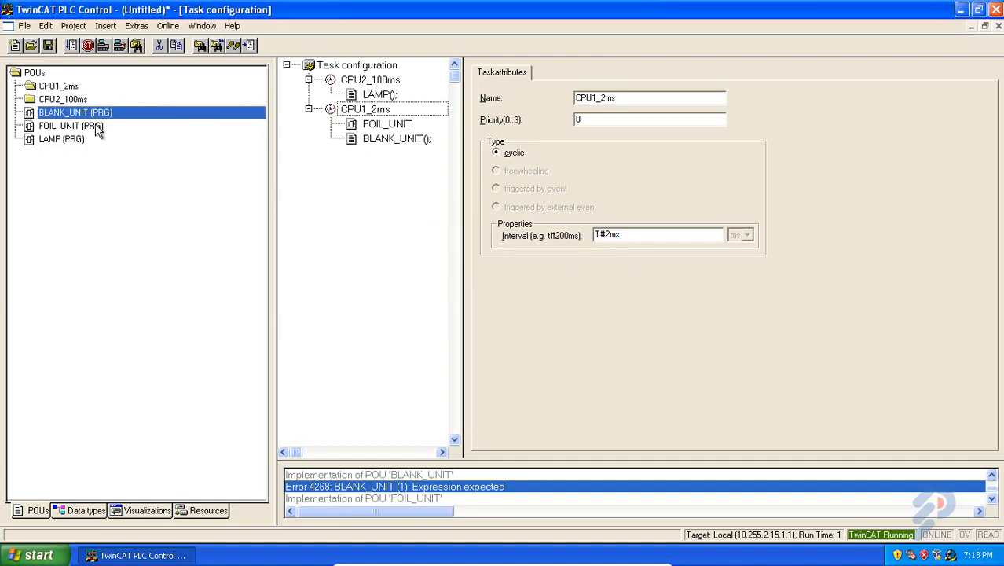
drag(96, 111, 93, 85)
drag(95, 129, 91, 93)
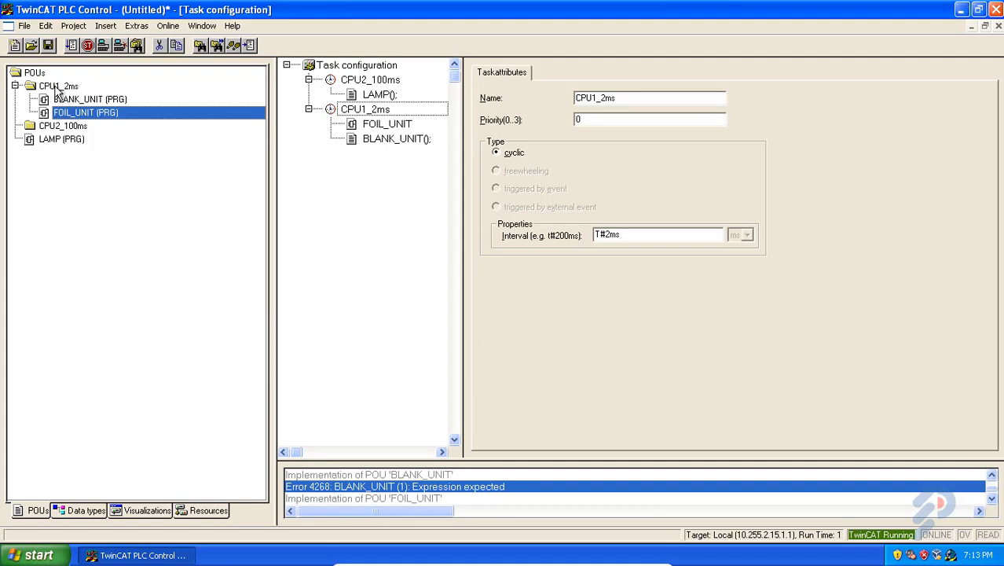
drag(57, 139, 66, 134)
click(15, 126)
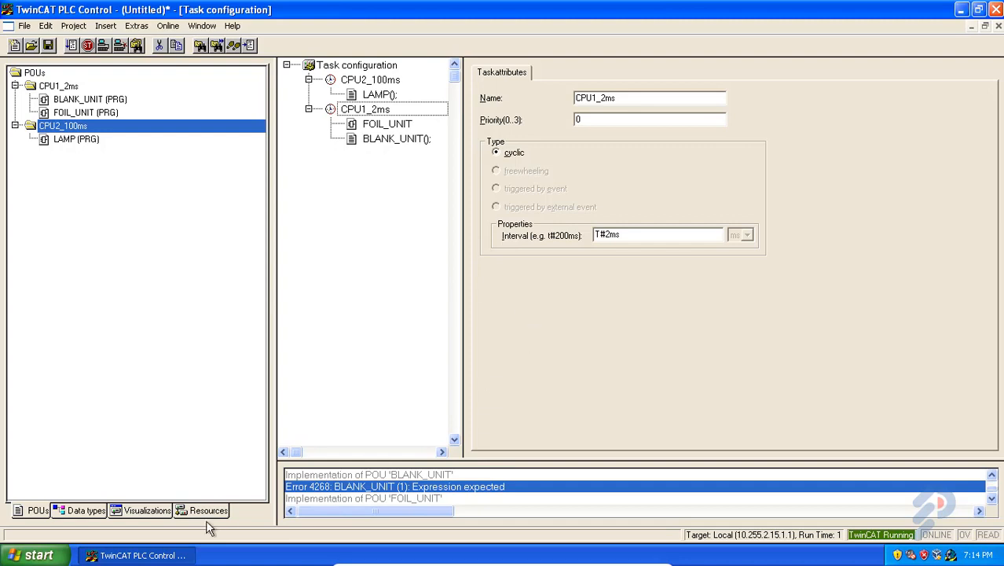
mouse_move(410, 553)
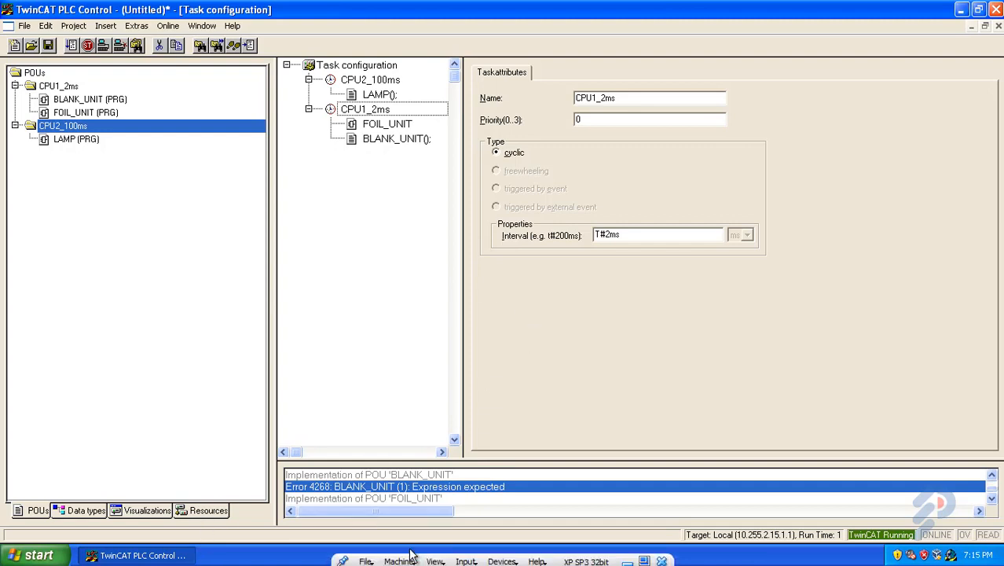